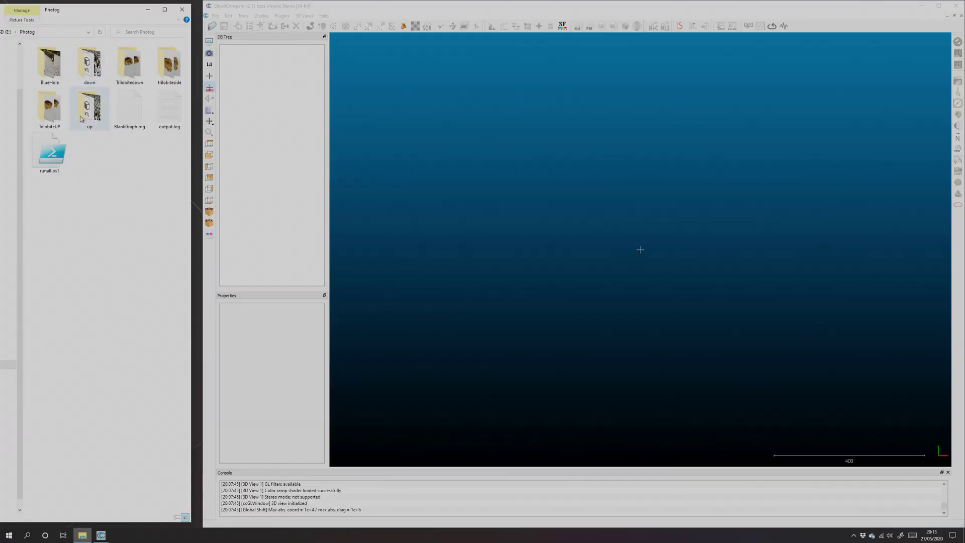
# Load texturedMesh.obj from the up folder into CloudCompare, and open the down folder in the file explorer.
pyautogui.doubleClick(82, 116)
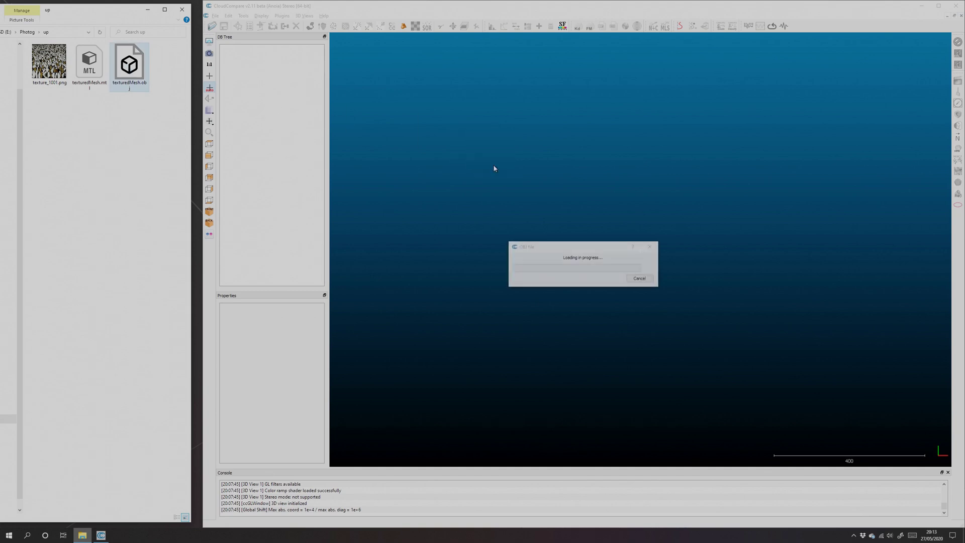
pyautogui.click(27, 33)
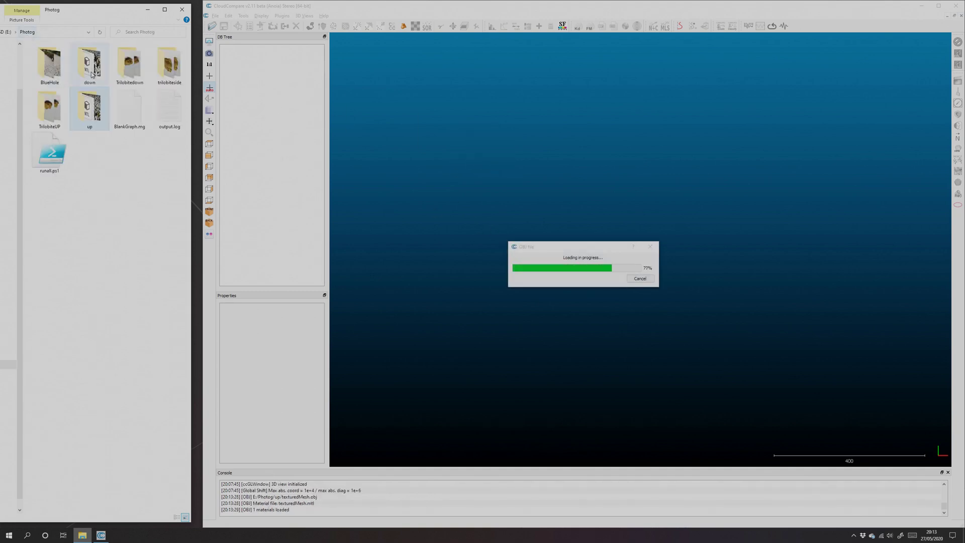
pyautogui.doubleClick(92, 69)
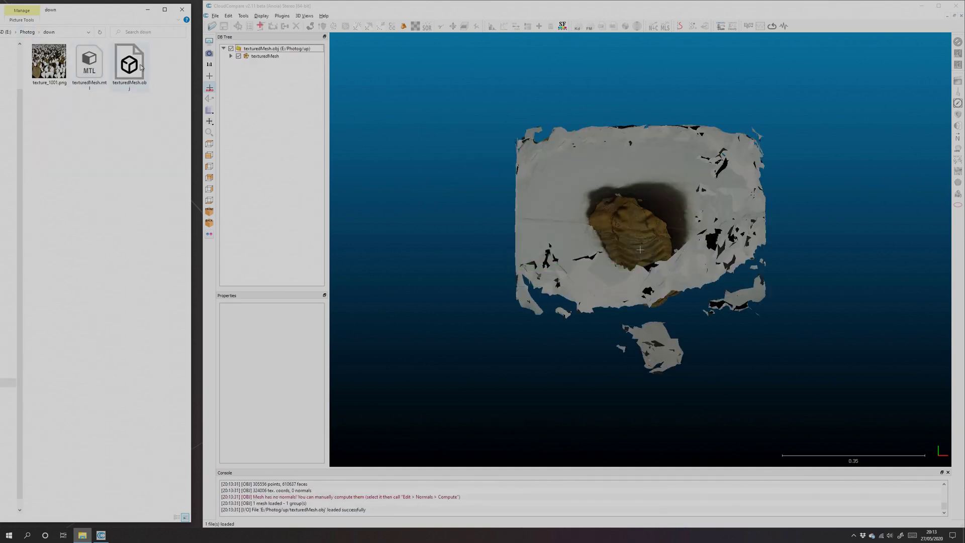
# Rename the loaded group and the textured mesh inside it as UP.
pyautogui.click(257, 49)
pyautogui.write('UP')
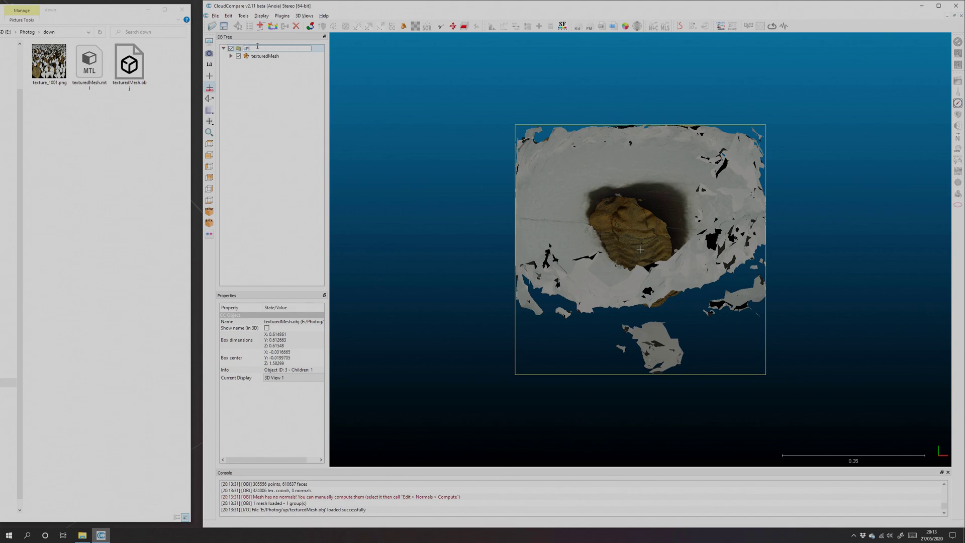
pyautogui.press('Return')
pyautogui.doubleClick(263, 56)
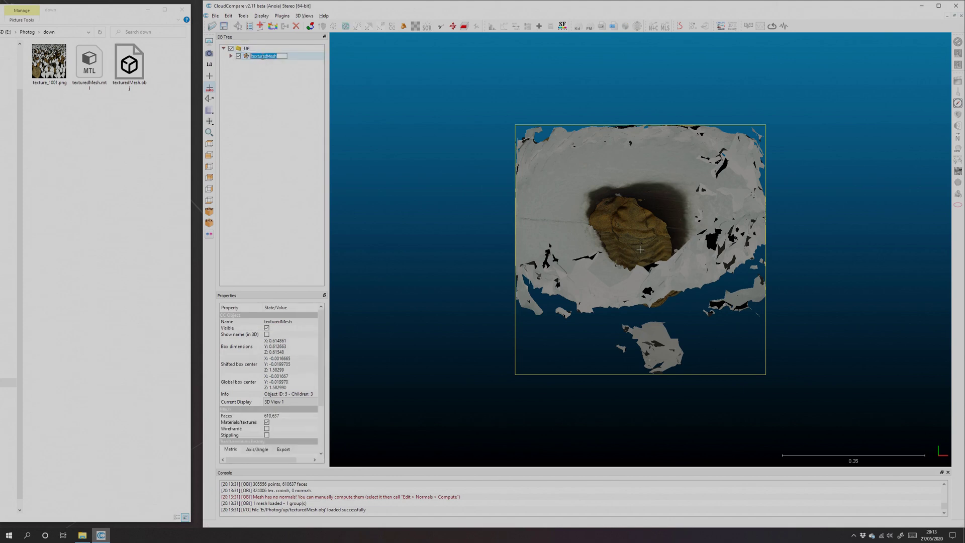
pyautogui.press('Return')
# Load texturedMesh.obj from the down folder into CloudCompare and rename its group and mesh as Down.
pyautogui.click(128, 69)
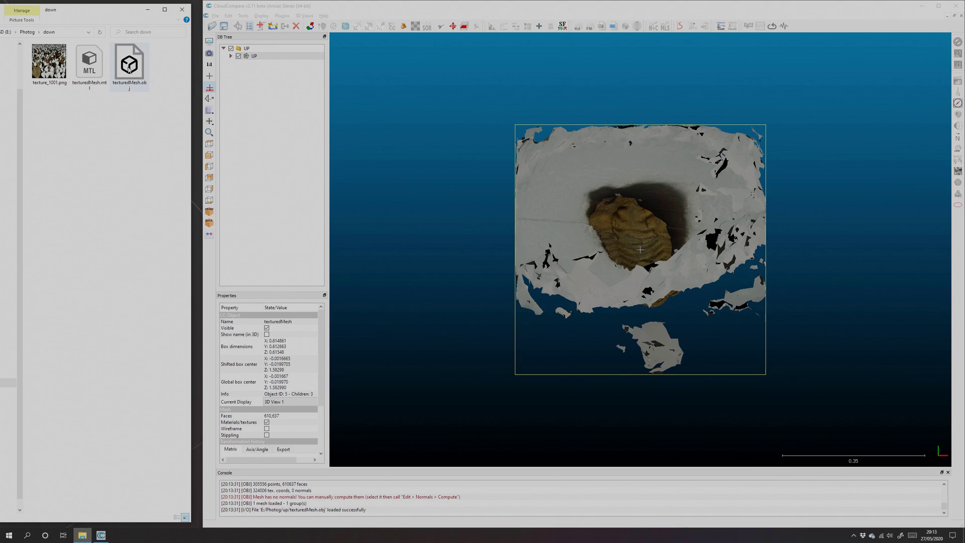
pyautogui.moveTo(131, 67); pyautogui.dragTo(467, 173)
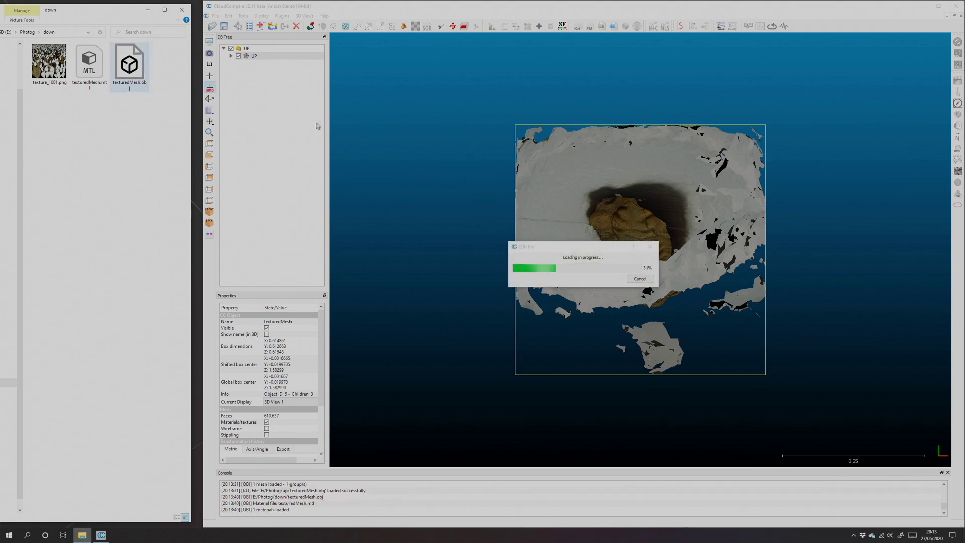
pyautogui.doubleClick(262, 64)
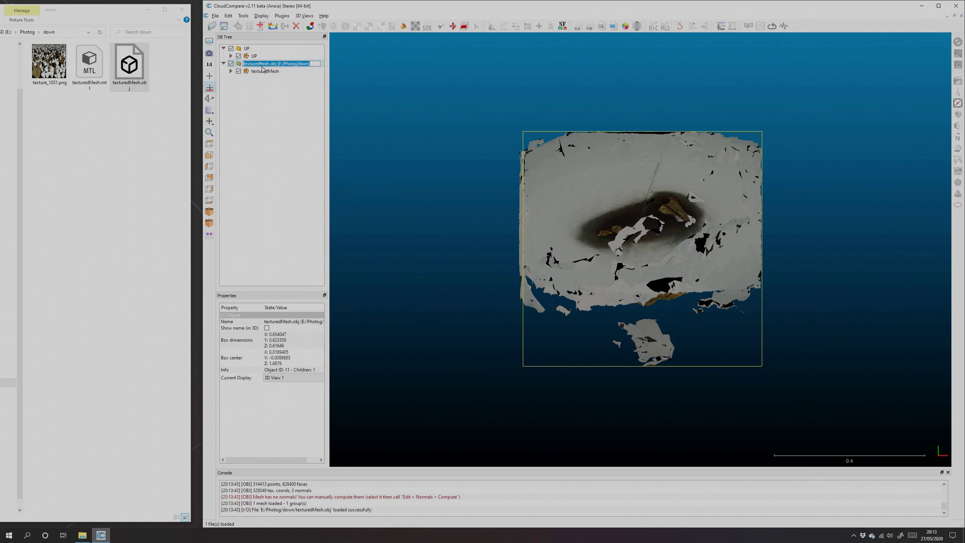
pyautogui.write('Down')
pyautogui.press('Return')
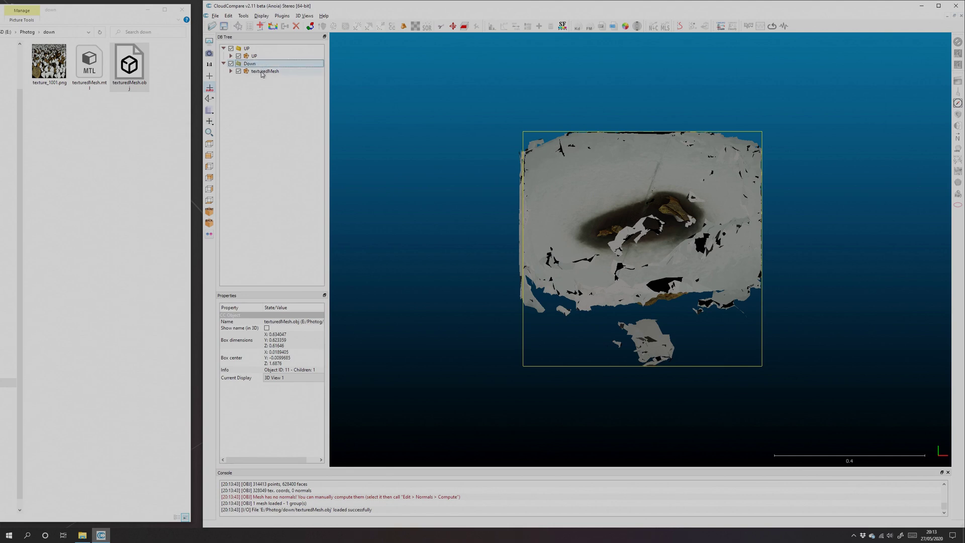
pyautogui.doubleClick(262, 72)
pyautogui.write('Down')
pyautogui.press('Return')
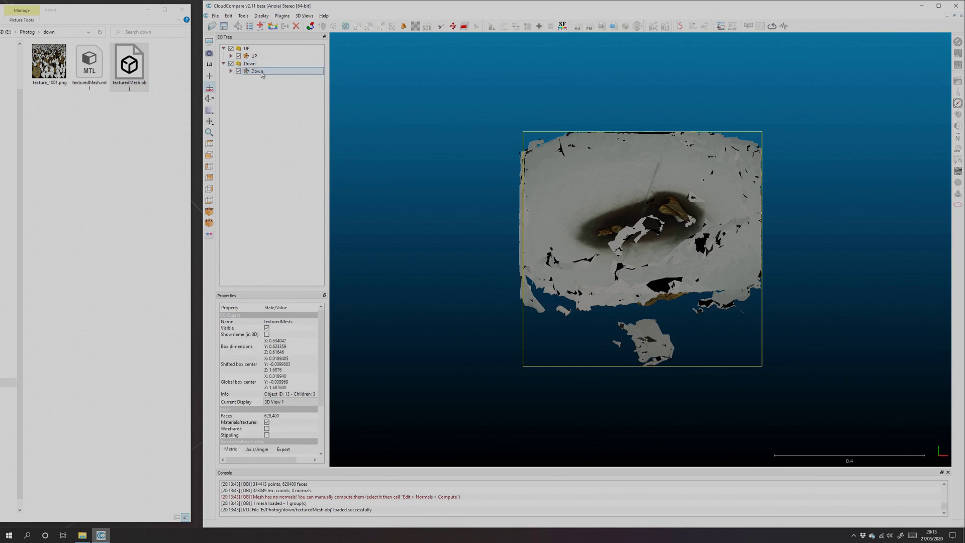
# Hide the Down group and its mesh, leaving the UP mesh shown and selected.
pyautogui.moveTo(501, 165); pyautogui.dragTo(401, 185)
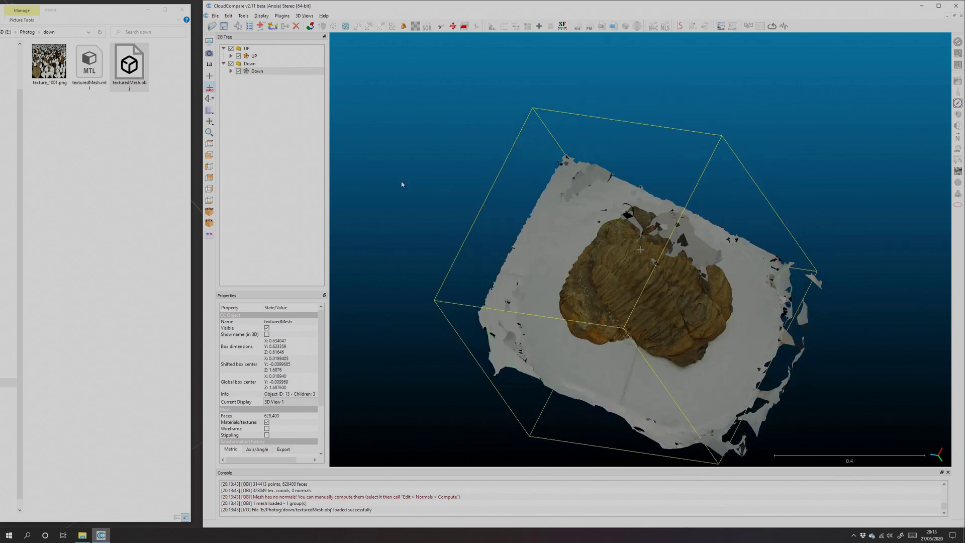
pyautogui.click(238, 71)
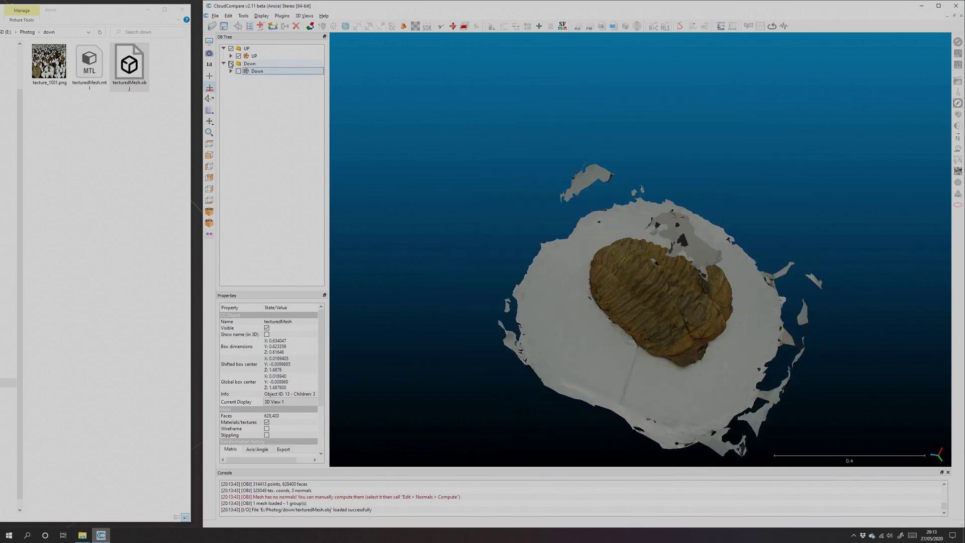
pyautogui.click(254, 56)
# Segment the UP mesh with a polygon around the trilobite from the side, keeping the inside and deleting the white base and floating scraps.
pyautogui.moveTo(594, 317); pyautogui.dragTo(612, 260)
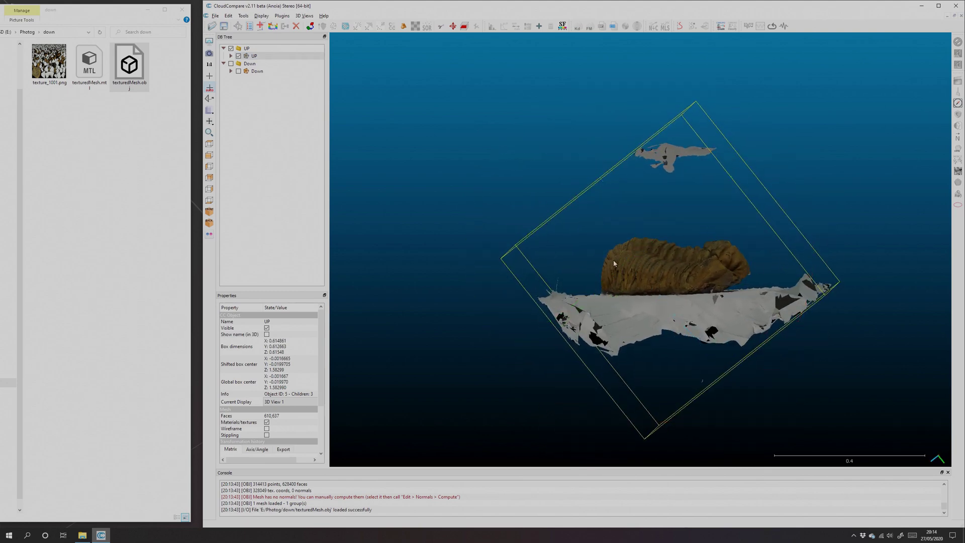
pyautogui.moveTo(700, 260); pyautogui.dragTo(586, 296)
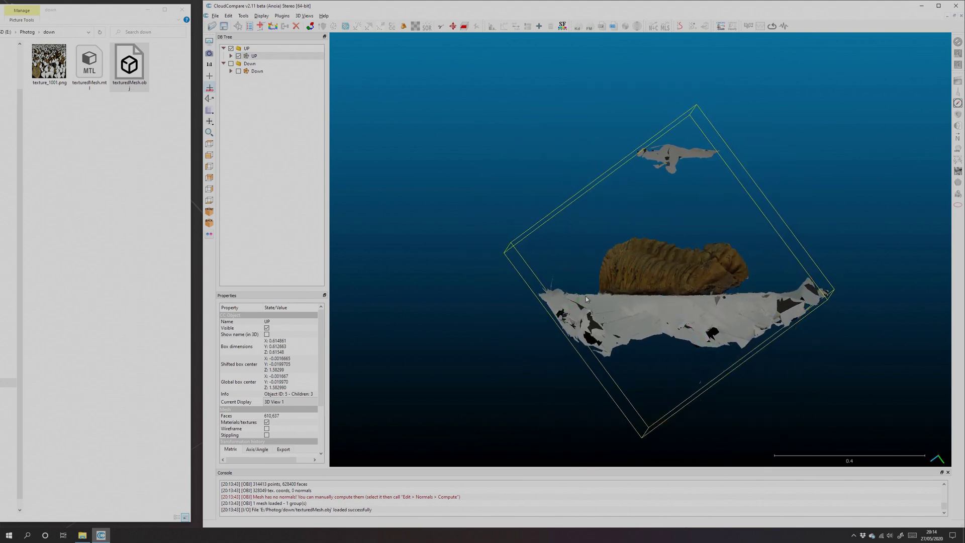
pyautogui.click(439, 27)
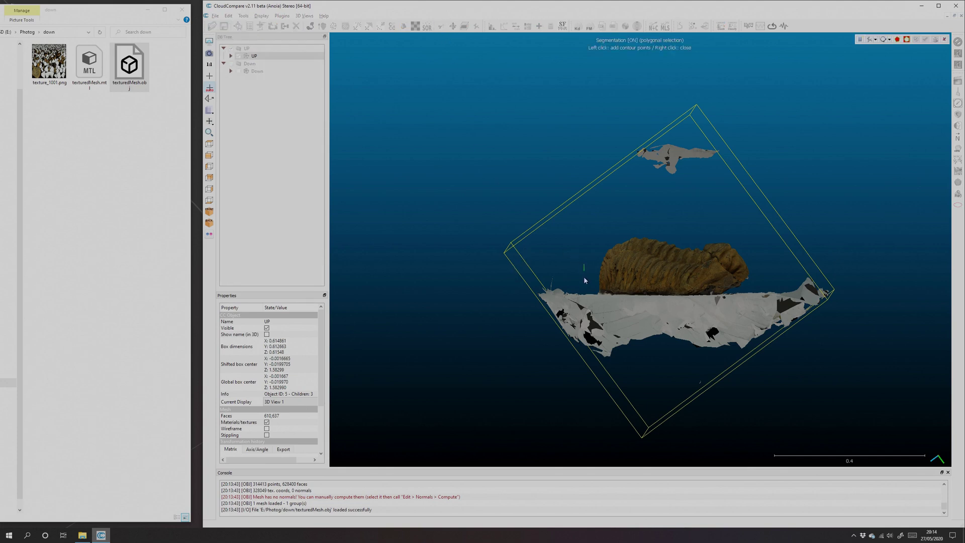
pyautogui.click(746, 288)
pyautogui.click(764, 273)
pyautogui.click(744, 235)
pyautogui.click(898, 40)
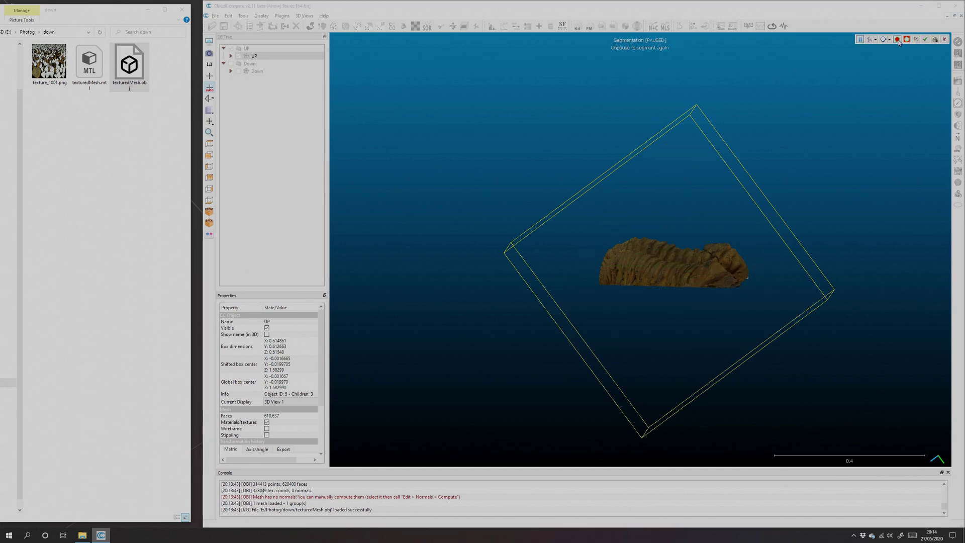
pyautogui.click(933, 40)
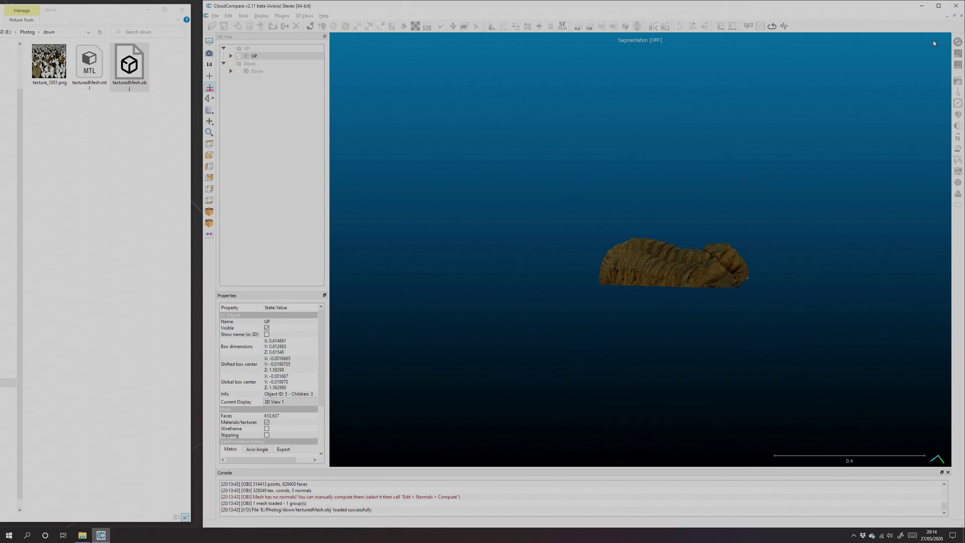
# Segment out the leftover white scraps on the underside edge of the UP mesh's head end and delete them.
pyautogui.moveTo(780, 267); pyautogui.dragTo(658, 151)
pyautogui.scroll(-2, 646, 151)
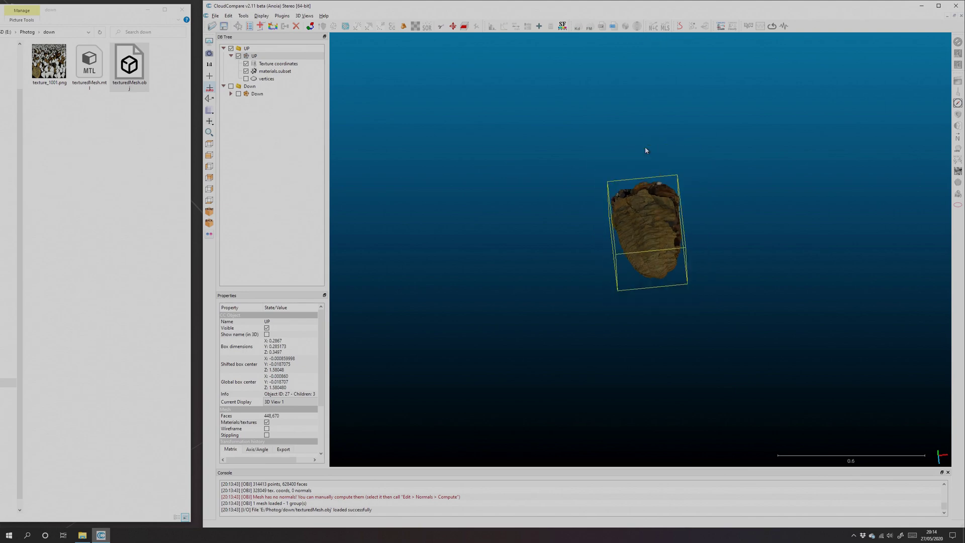
pyautogui.scroll(10, 646, 151)
pyautogui.moveTo(667, 129); pyautogui.dragTo(627, 232, button='right')
pyautogui.scroll(-3, 627, 232)
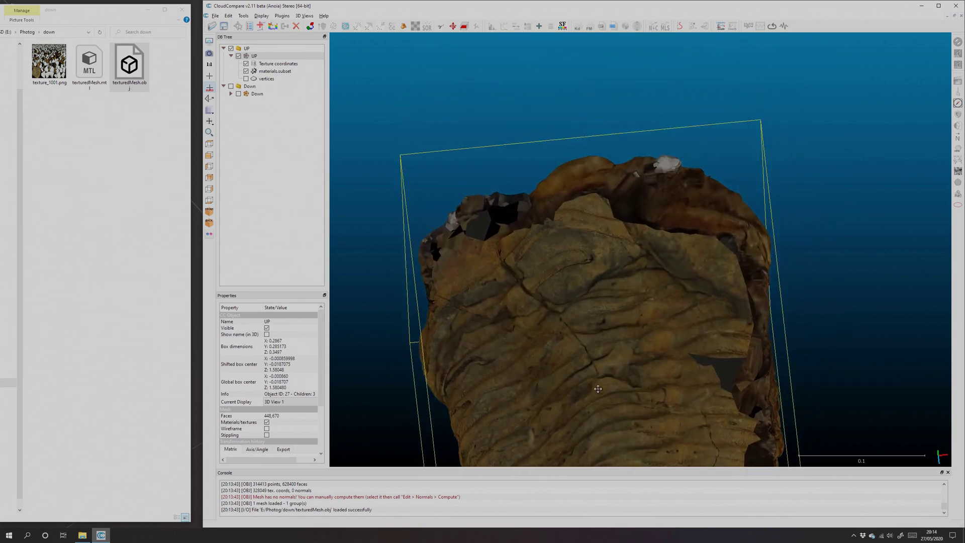
pyautogui.moveTo(627, 232); pyautogui.dragTo(653, 216)
pyautogui.moveTo(374, 45)
pyautogui.click(449, 26)
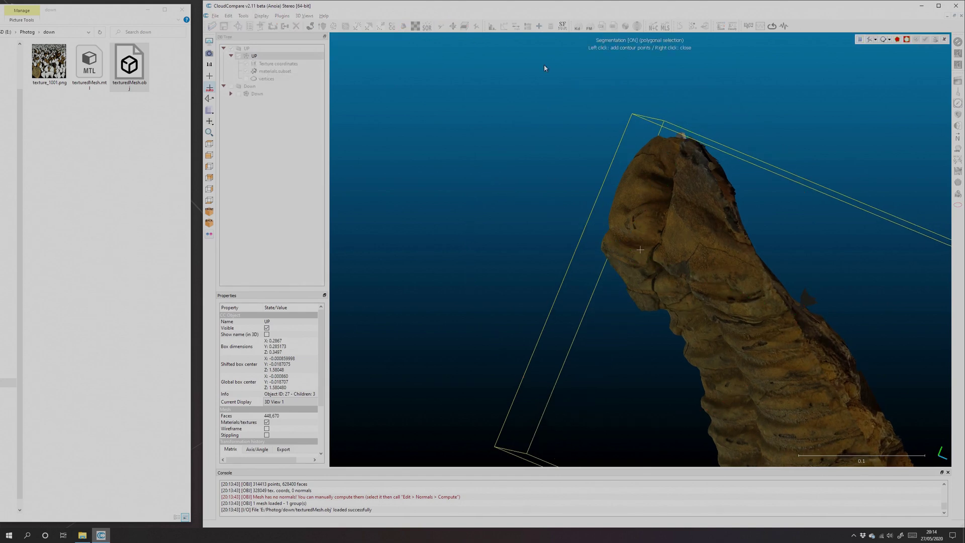
pyautogui.click(734, 177)
pyautogui.click(769, 174)
pyautogui.click(907, 40)
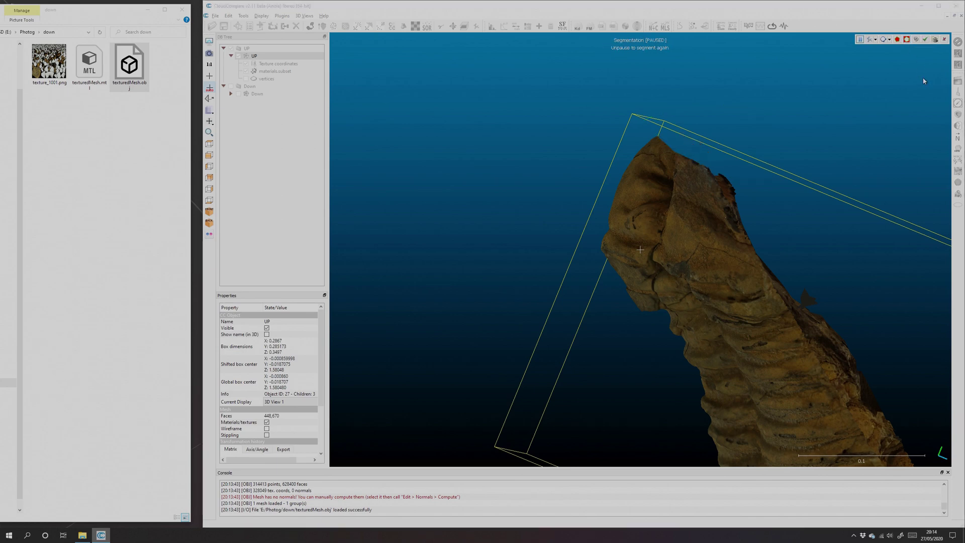
pyautogui.click(935, 40)
# Hide the UP group, and show and select the Down mesh.
pyautogui.moveTo(855, 155); pyautogui.dragTo(632, 218)
pyautogui.scroll(-3, 631, 218)
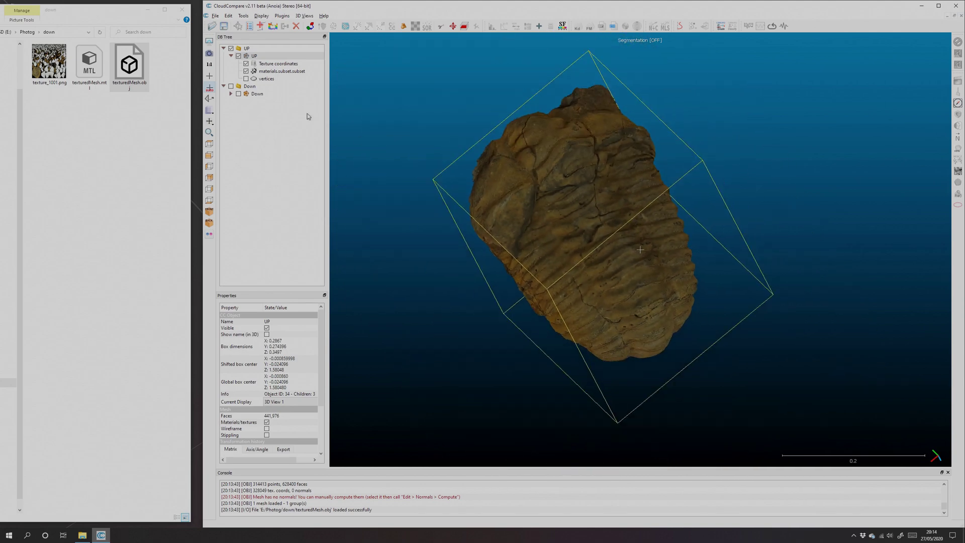
pyautogui.click(231, 49)
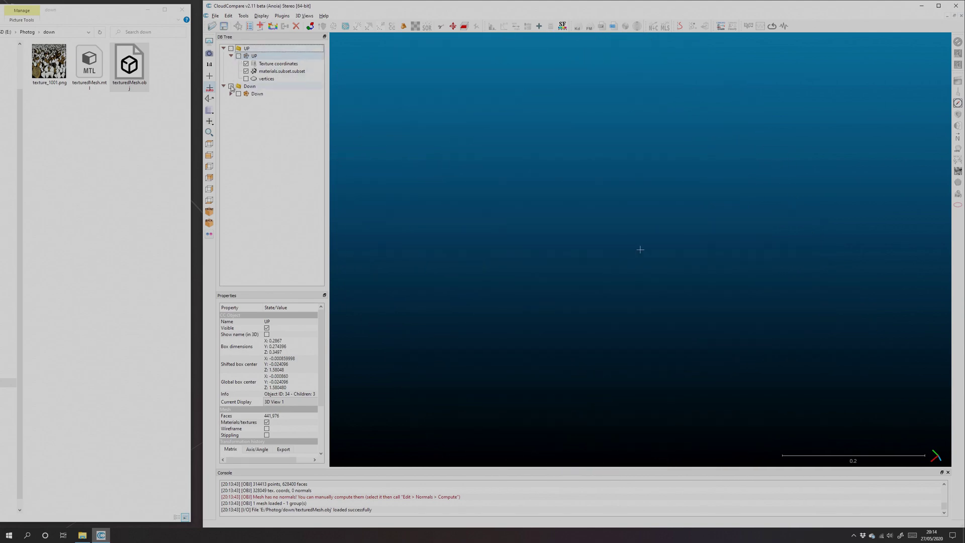
pyautogui.click(239, 94)
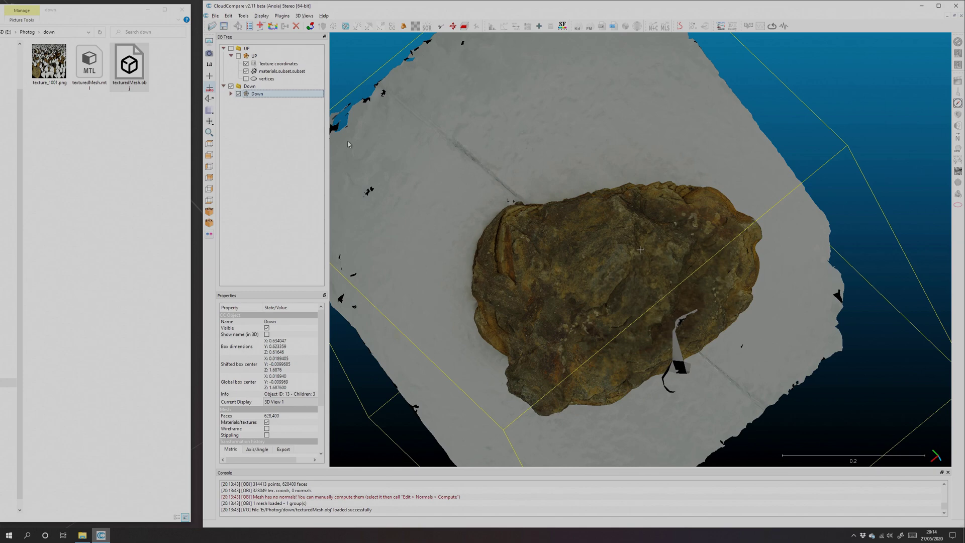
# Segment the Down mesh with a polygon around the trilobite from the side, keeping the inside and deleting the surrounding white base.
pyautogui.moveTo(717, 361); pyautogui.dragTo(604, 221)
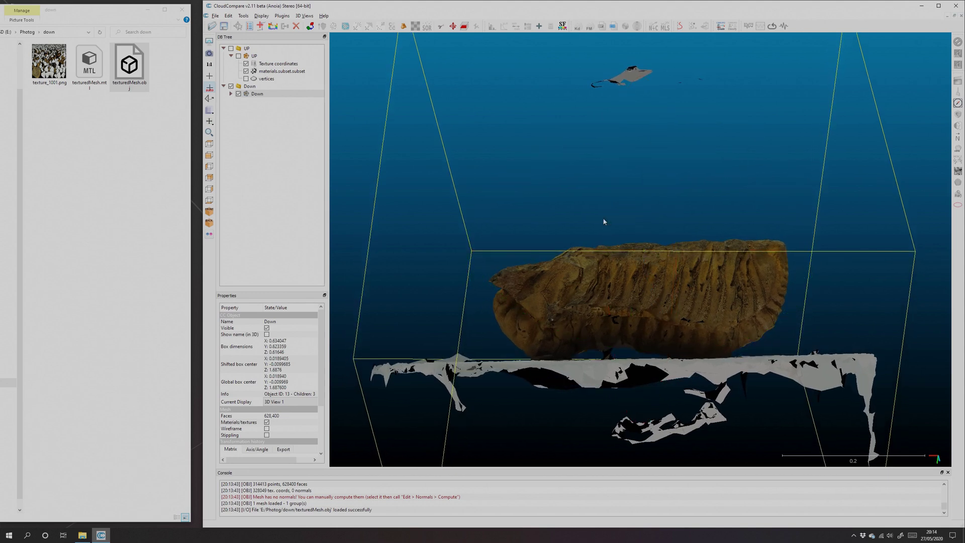
pyautogui.click(441, 28)
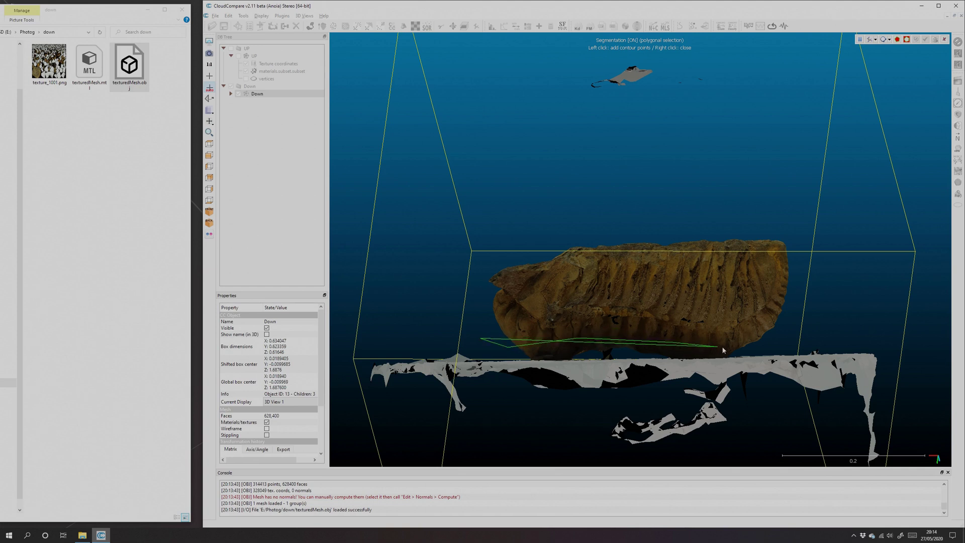
pyautogui.click(782, 330)
pyautogui.click(852, 232)
pyautogui.click(678, 215)
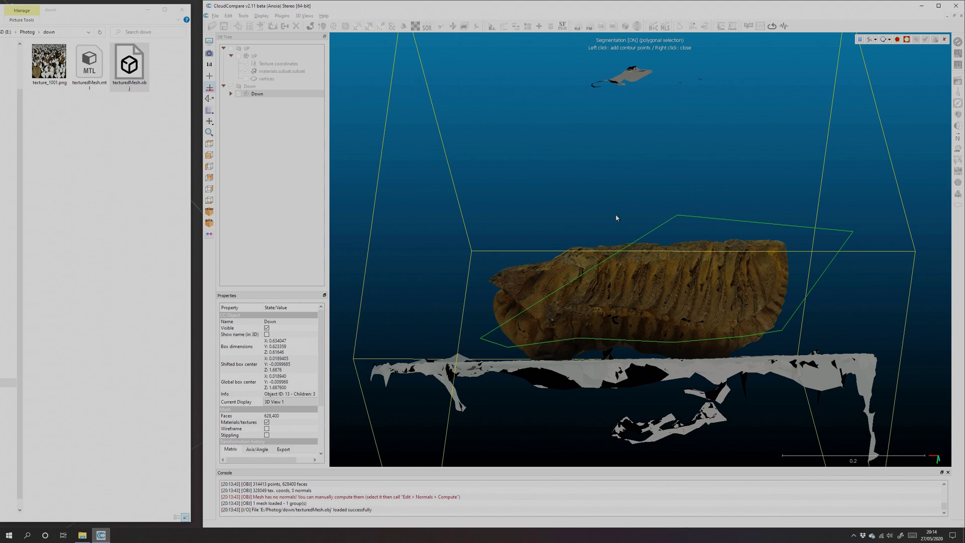
pyautogui.click(511, 233)
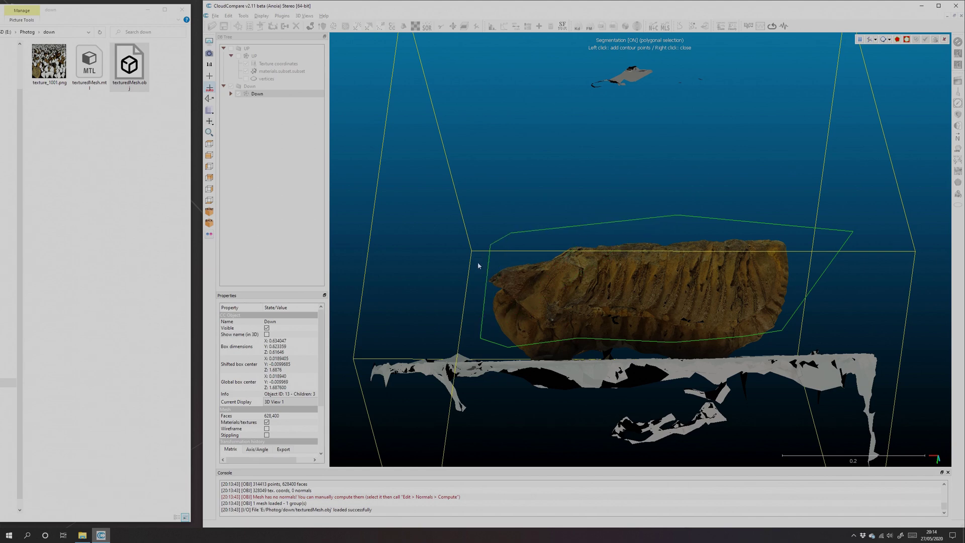
pyautogui.rightClick(899, 50)
pyautogui.click(897, 40)
pyautogui.click(934, 40)
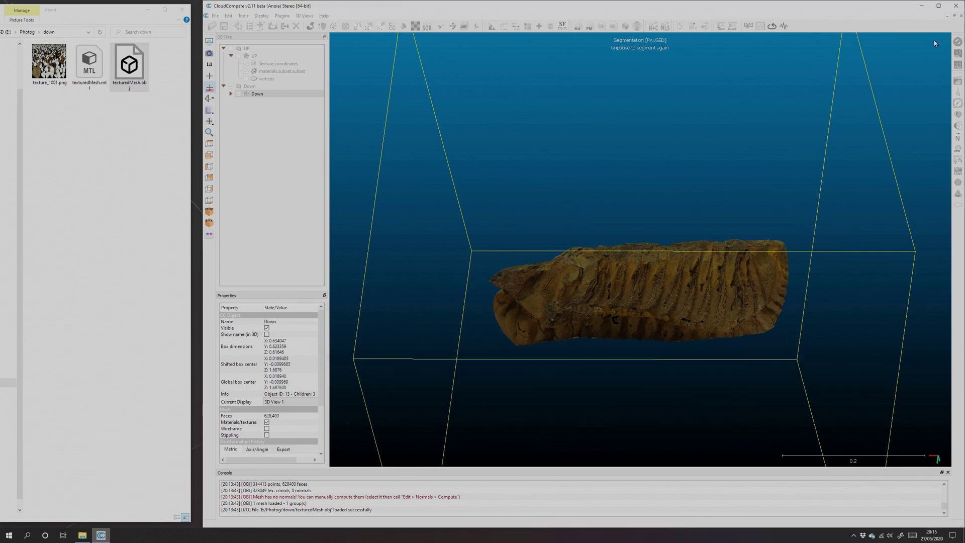
# Segment out a strip along the ragged cut edge of the Down mesh with a polygon and delete it.
pyautogui.moveTo(655, 405); pyautogui.dragTo(689, 316)
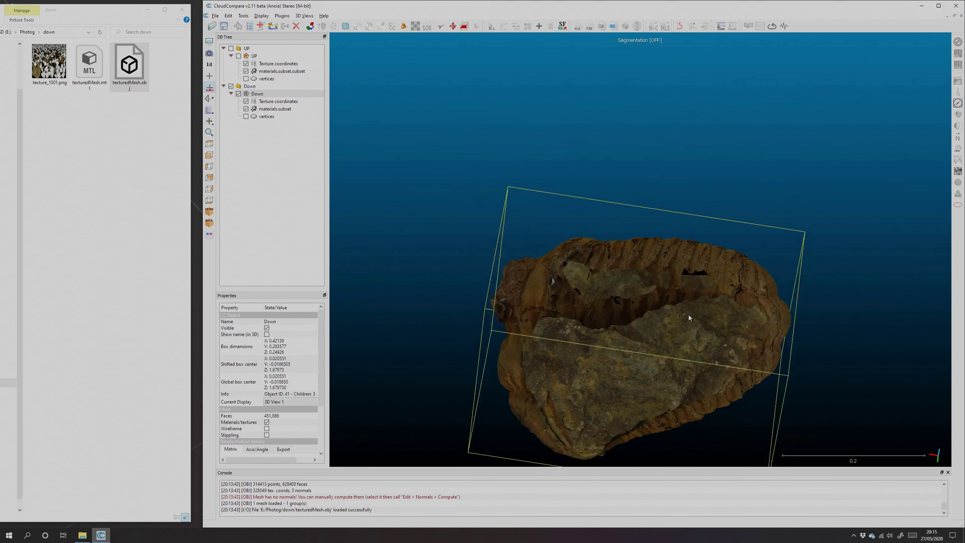
pyautogui.moveTo(652, 285); pyautogui.dragTo(557, 314)
pyautogui.click(442, 26)
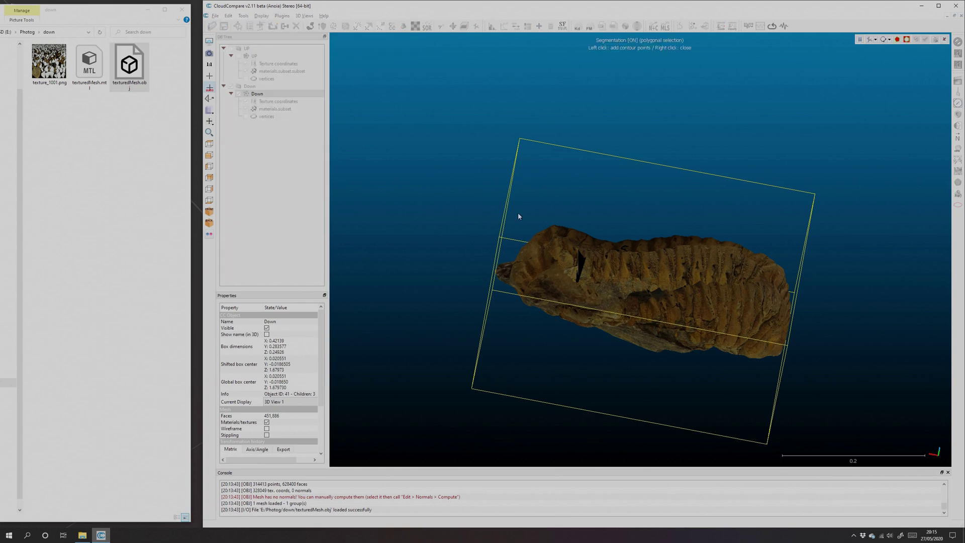
pyautogui.click(597, 256)
pyautogui.click(663, 260)
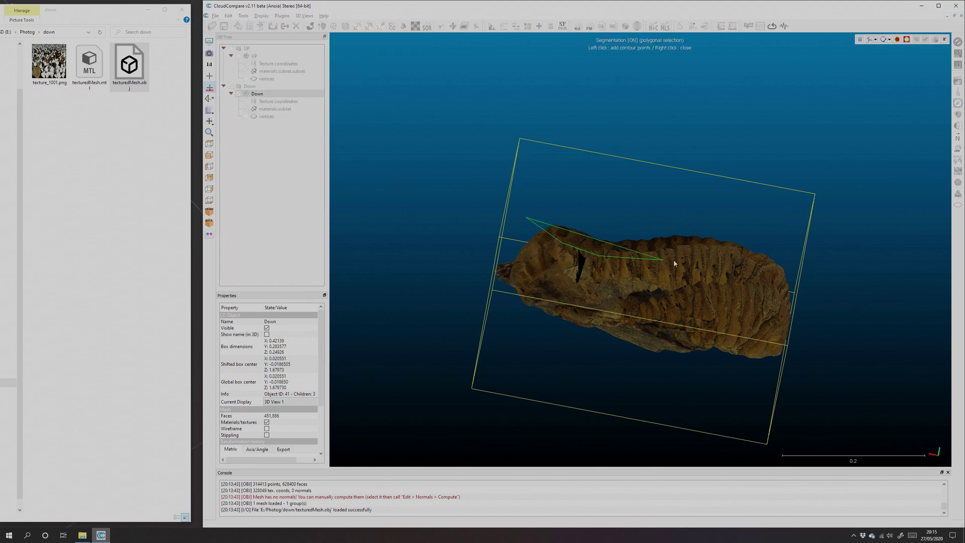
pyautogui.click(747, 246)
pyautogui.click(746, 225)
pyautogui.click(652, 206)
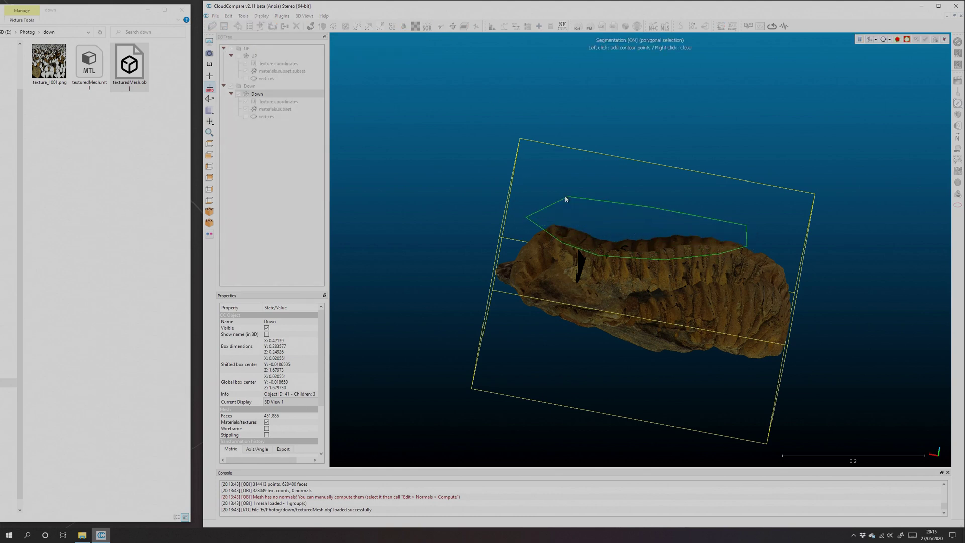
pyautogui.click(906, 39)
pyautogui.click(925, 39)
# Examine the cropped Down mesh from all sides for any leftover background.
pyautogui.moveTo(814, 107); pyautogui.dragTo(893, 288)
pyautogui.moveTo(731, 316); pyautogui.dragTo(764, 273)
pyautogui.scroll(6, 779, 265)
pyautogui.moveTo(820, 247); pyautogui.dragTo(554, 274)
pyautogui.scroll(-5, 554, 274)
pyautogui.scroll(-1, 528, 210)
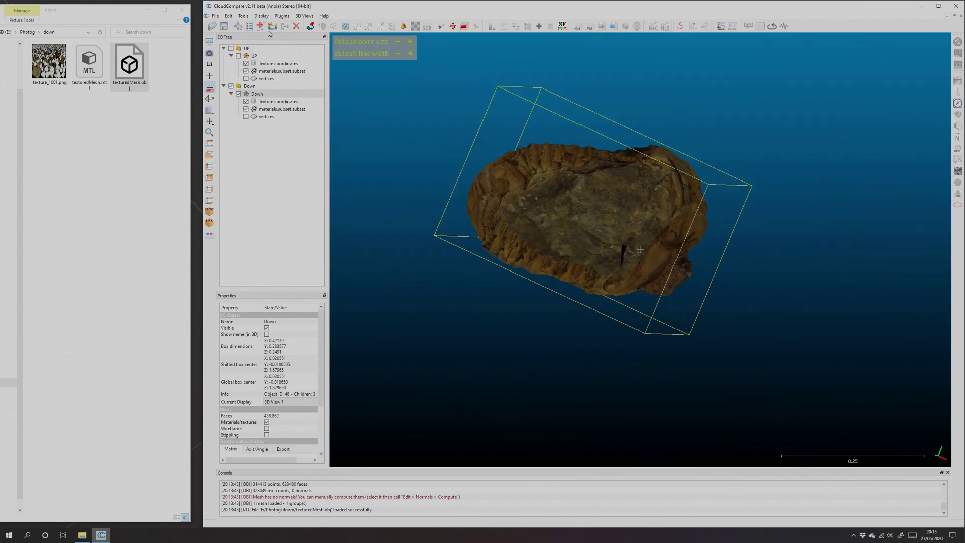
pyautogui.click(244, 15)
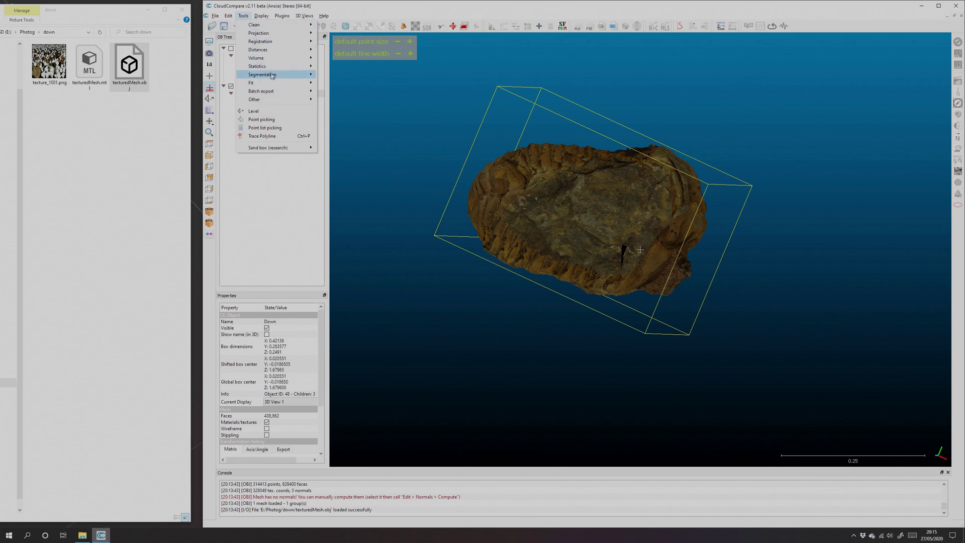
pyautogui.moveTo(228, 16)
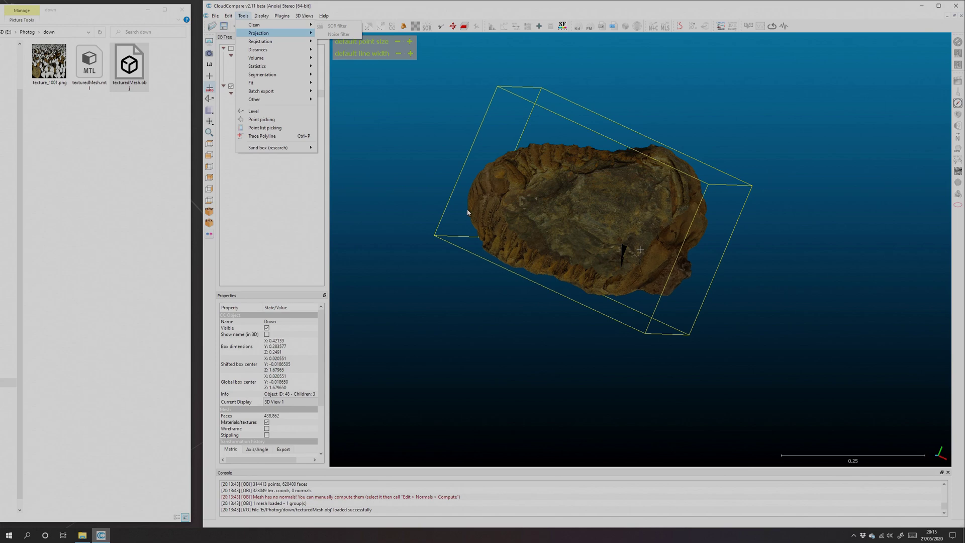
pyautogui.moveTo(466, 209); pyautogui.dragTo(578, 271)
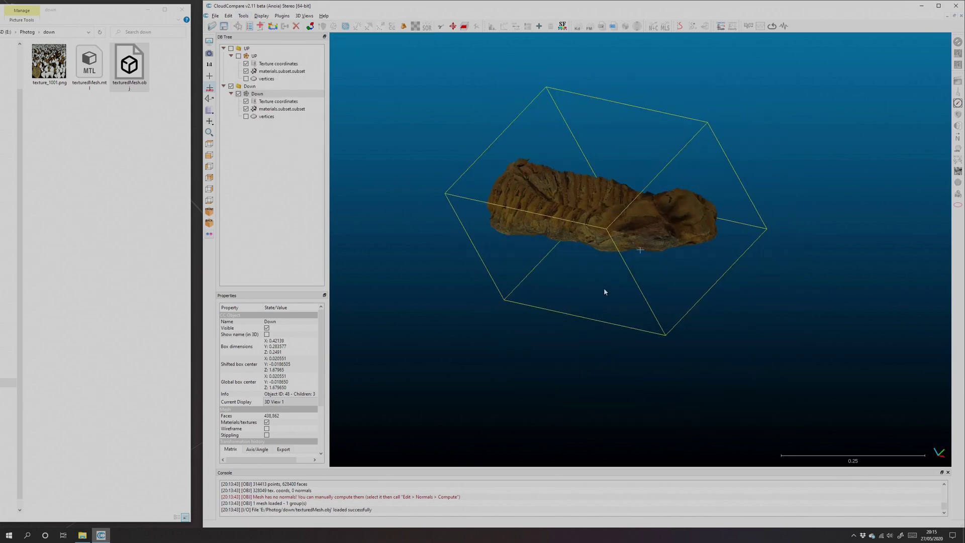
# Show the UP group again and translate the UP mesh sideways until it sits clear of the Down mesh.
pyautogui.click(230, 48)
pyautogui.moveTo(519, 303); pyautogui.dragTo(624, 358)
pyautogui.moveTo(624, 357); pyautogui.dragTo(735, 277, button='right')
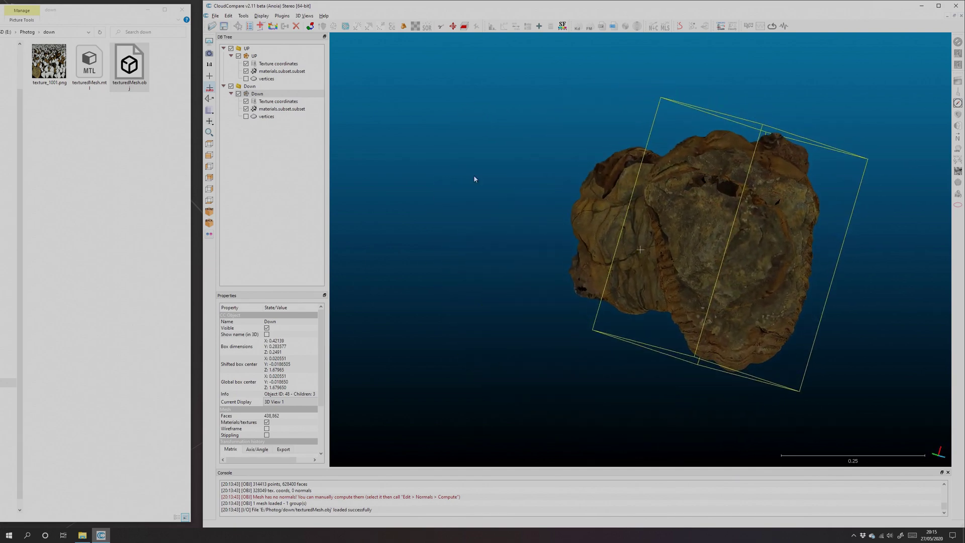
pyautogui.click(256, 56)
pyautogui.click(453, 26)
pyautogui.moveTo(671, 238); pyautogui.dragTo(593, 253)
pyautogui.click(930, 43)
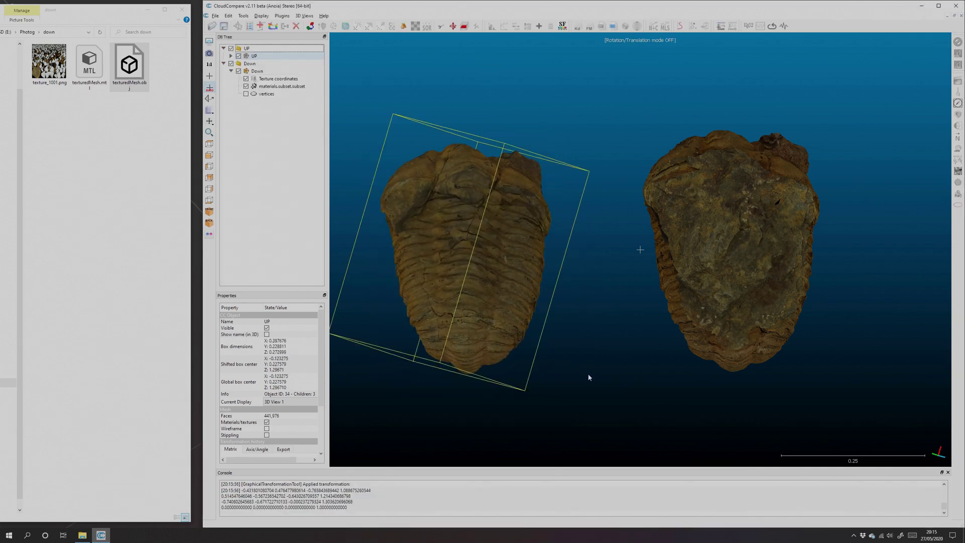
# Select both the UP and Down meshes and start point-pair registration with UP as the aligned entity.
pyautogui.moveTo(587, 373); pyautogui.dragTo(578, 282)
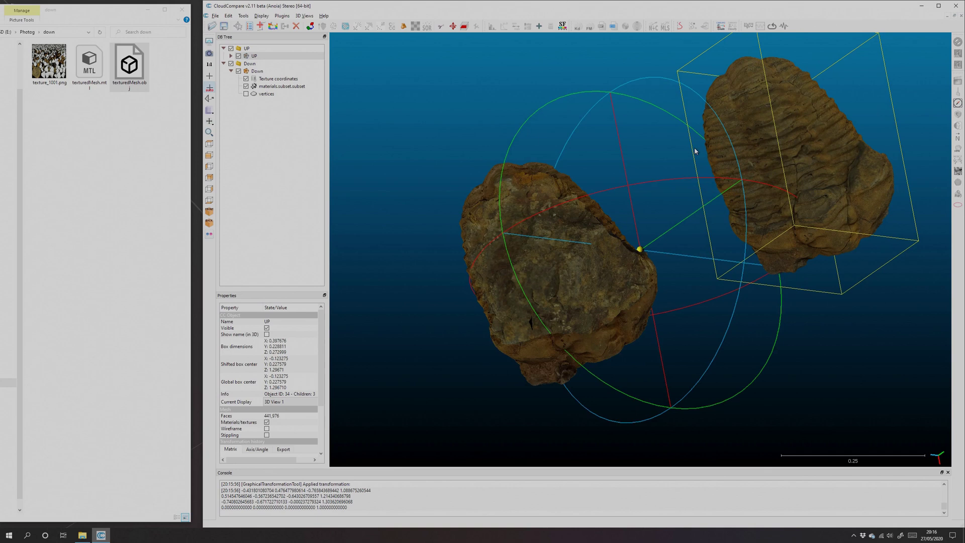
pyautogui.click(255, 72)
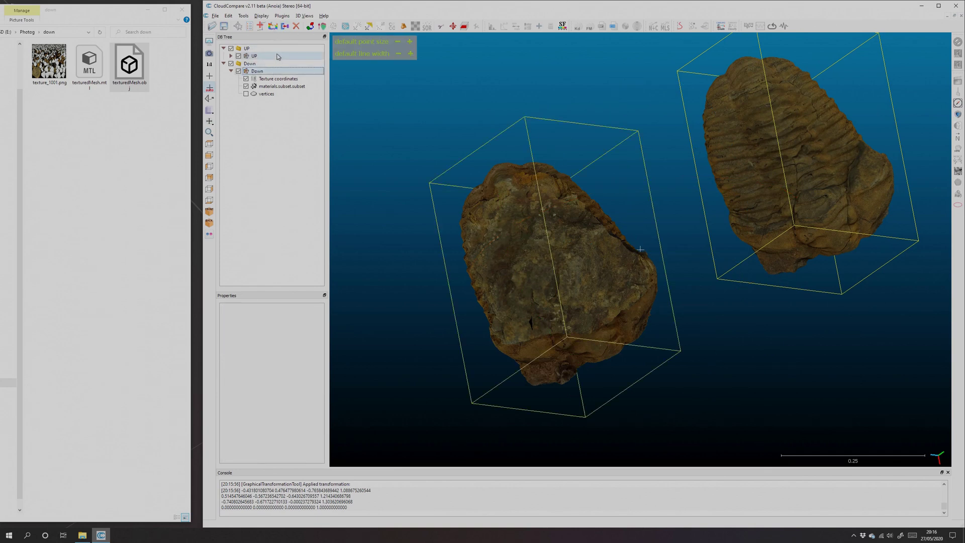
pyautogui.click(310, 28)
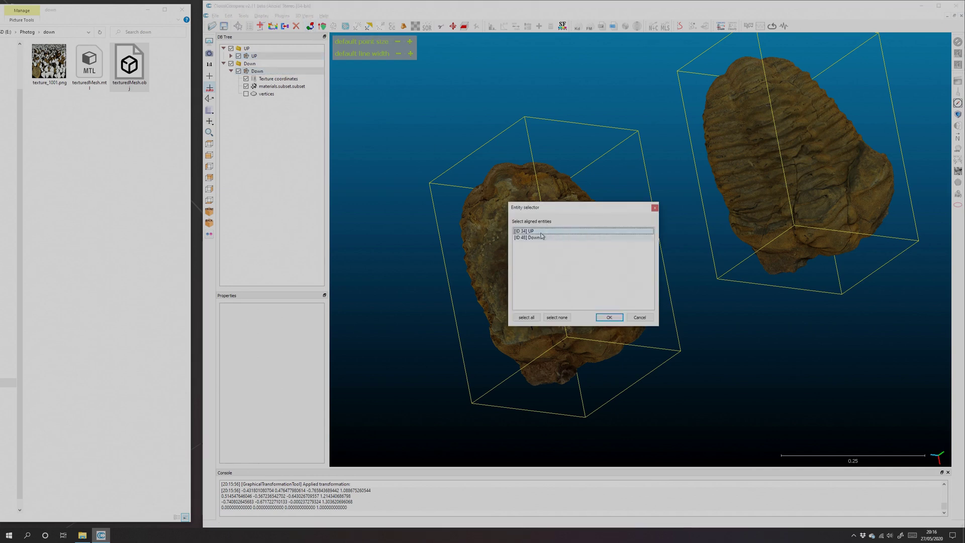
pyautogui.click(607, 317)
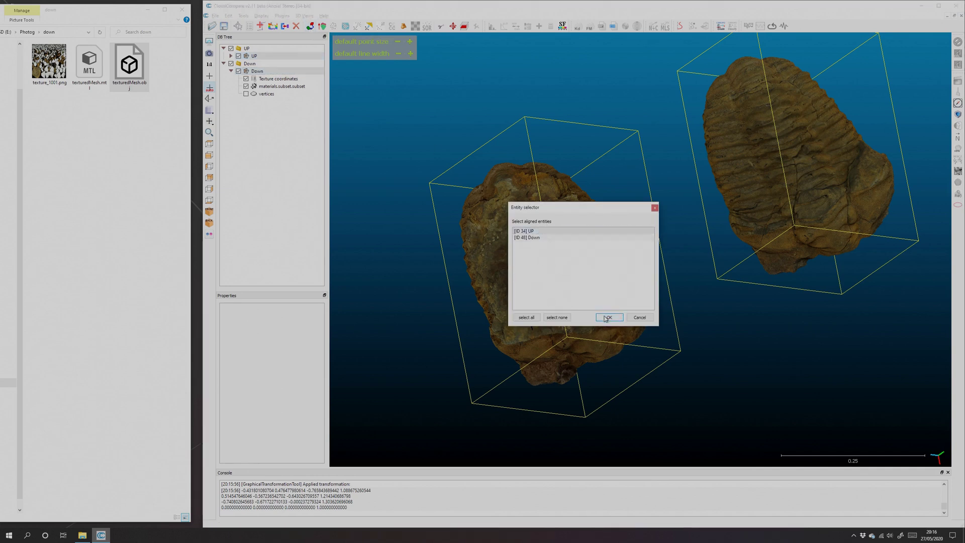
# Pick matching point pairs 0 to 4 on both meshes, two across the tail and three along one flank.
pyautogui.moveTo(696, 379); pyautogui.dragTo(454, 272)
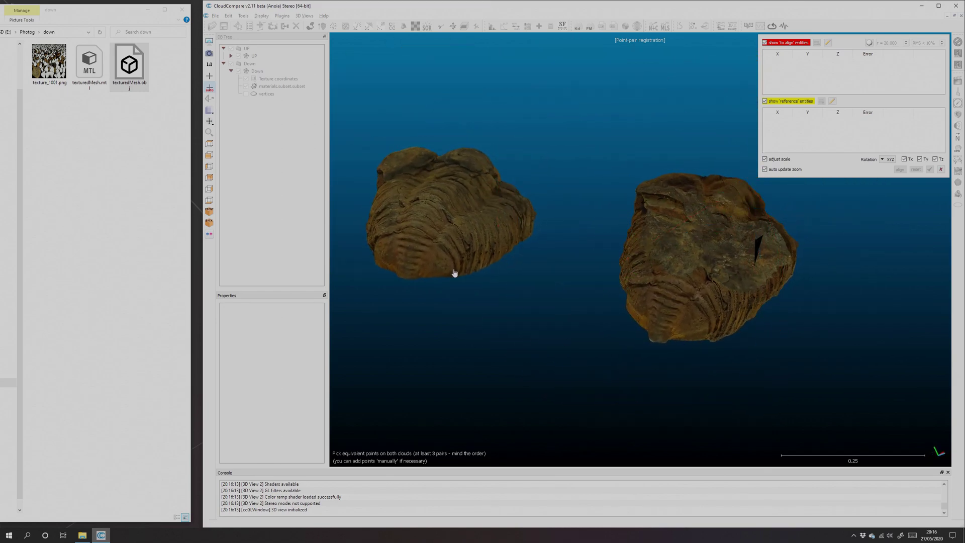
pyautogui.click(435, 244)
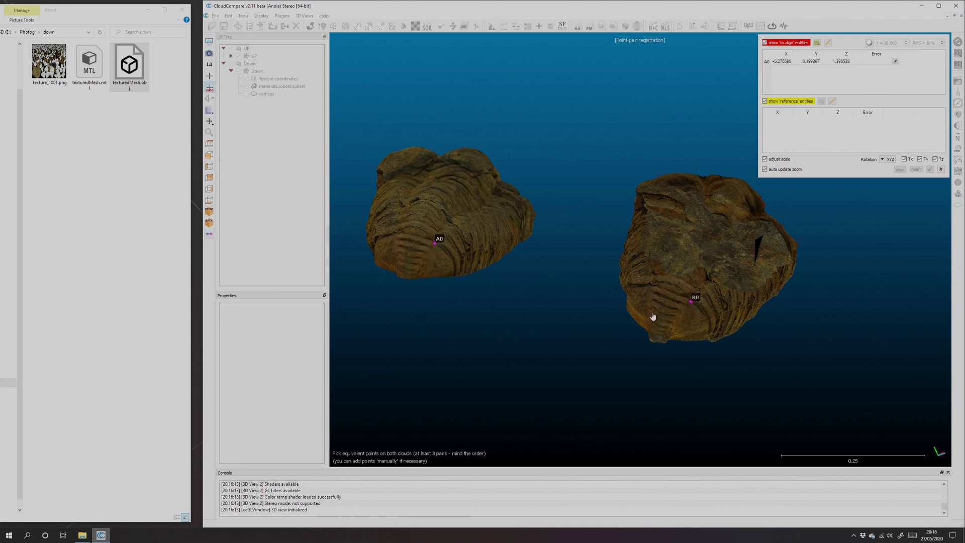
pyautogui.click(649, 286)
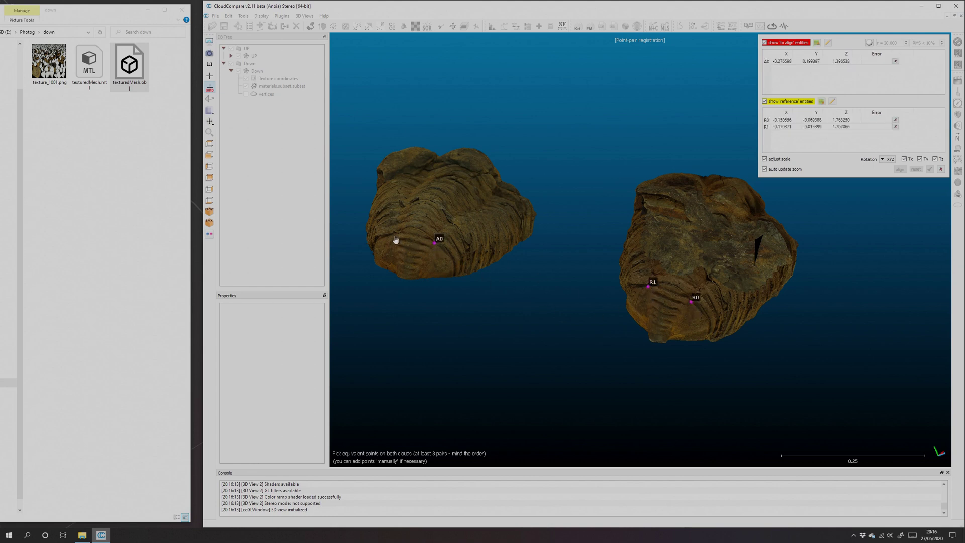
pyautogui.moveTo(603, 256); pyautogui.dragTo(387, 312)
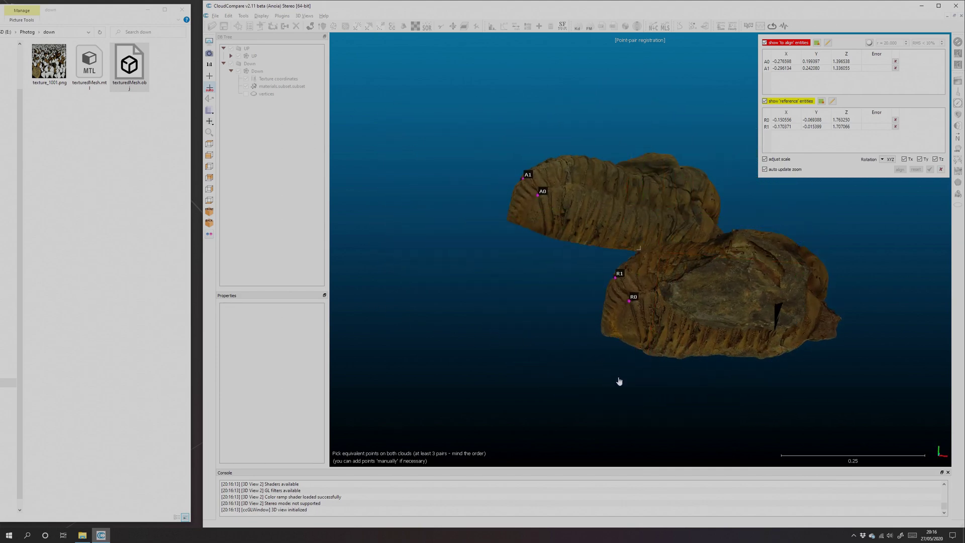
pyautogui.click(665, 327)
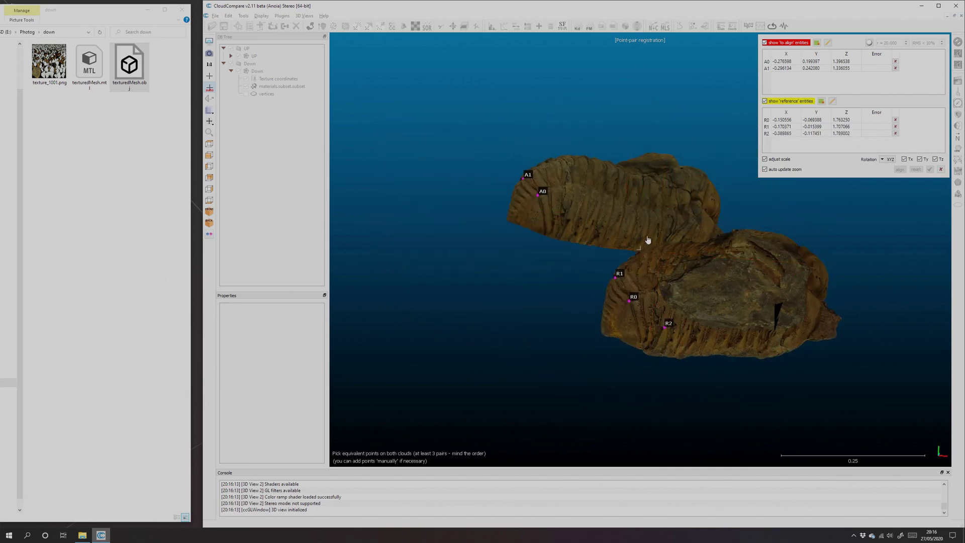
pyautogui.click(593, 220)
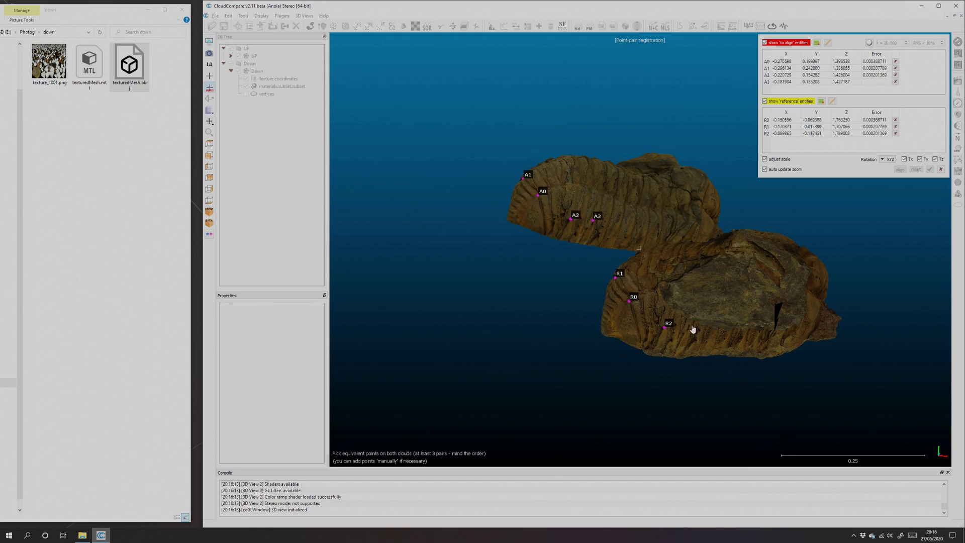
pyautogui.click(691, 329)
pyautogui.moveTo(689, 391); pyautogui.dragTo(556, 379)
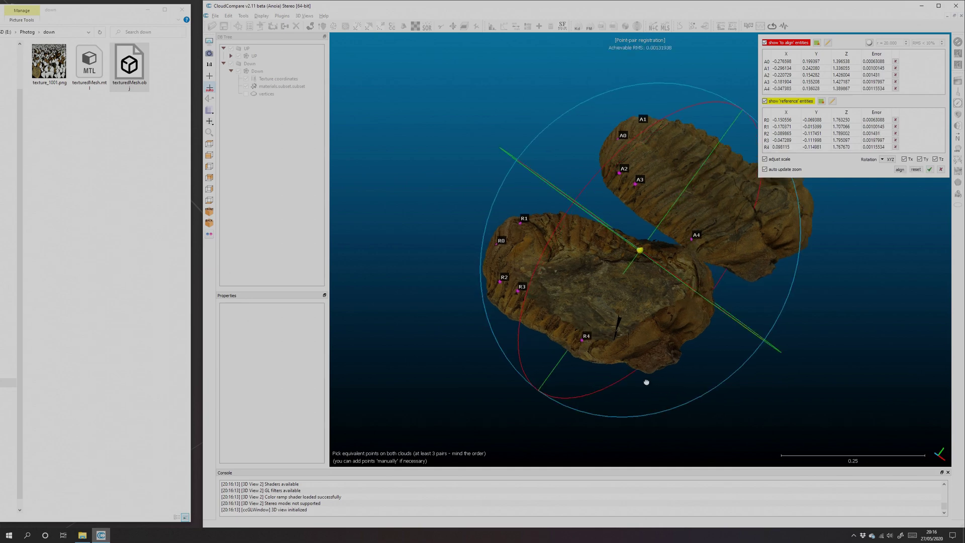
# Pick matching point pairs 5 to 8 on both meshes across the middle and far side of the head's front.
pyautogui.moveTo(646, 381); pyautogui.dragTo(579, 315)
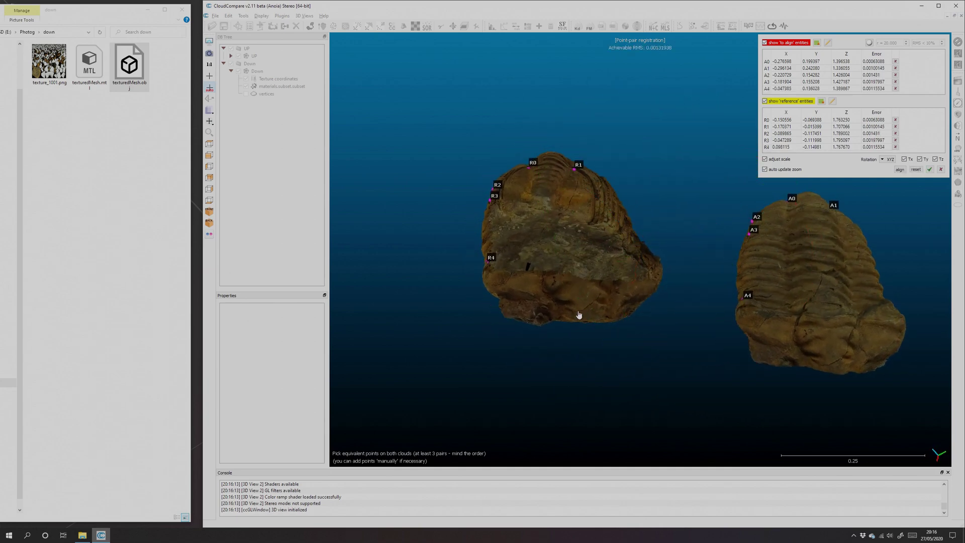
pyautogui.click(573, 300)
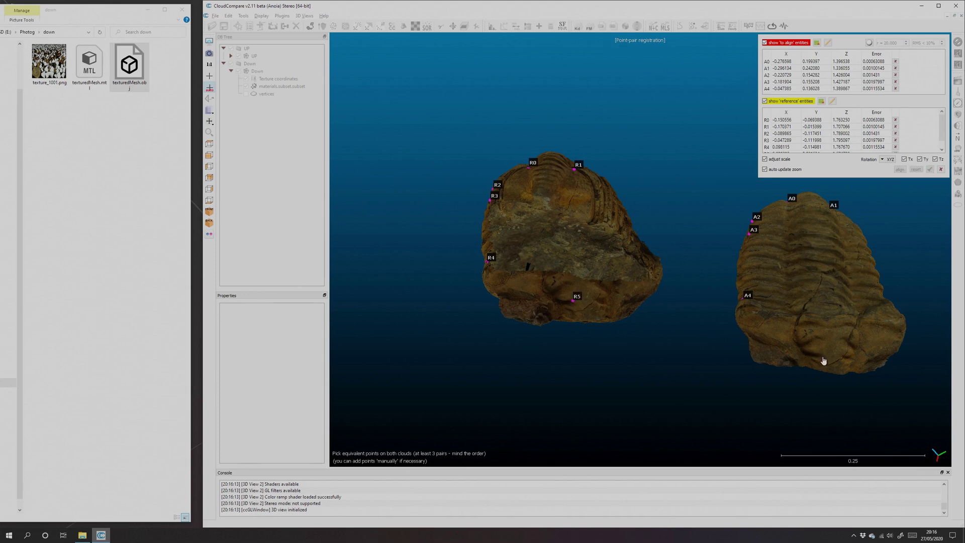
pyautogui.click(823, 358)
pyautogui.click(823, 340)
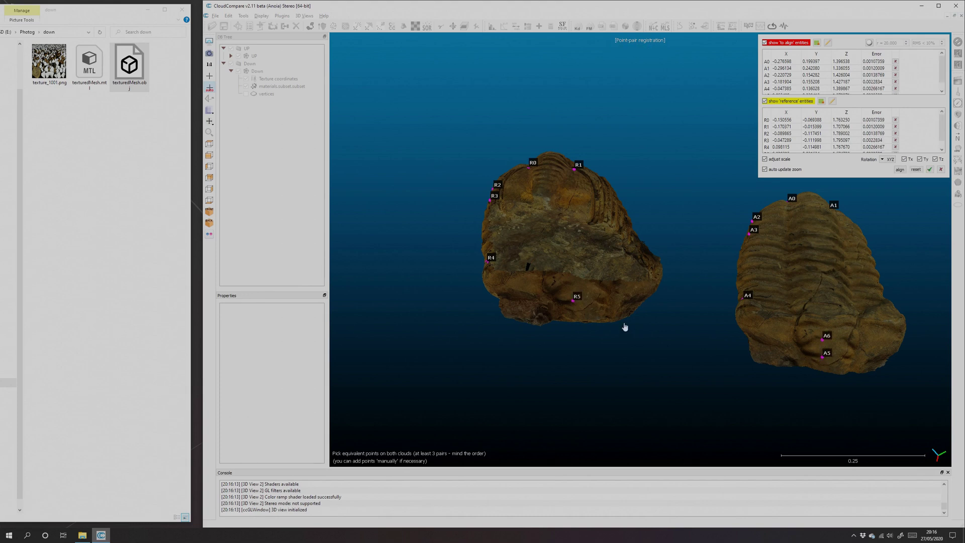
pyautogui.click(573, 285)
pyautogui.click(597, 301)
pyautogui.click(842, 361)
pyautogui.moveTo(844, 400); pyautogui.dragTo(665, 243)
pyautogui.moveTo(569, 237); pyautogui.dragTo(517, 252)
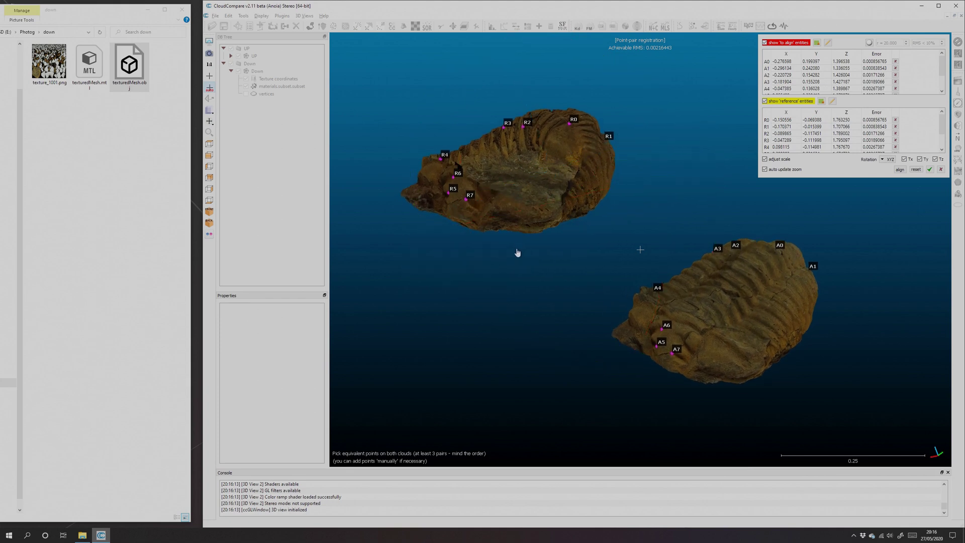
pyautogui.click(490, 218)
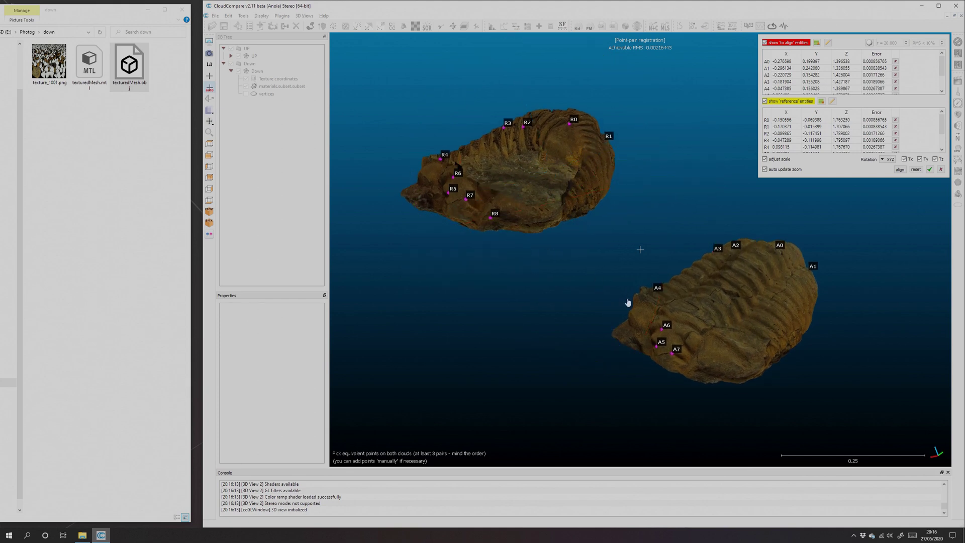
pyautogui.click(698, 375)
# Pick matching point pairs 9 and 10 on both meshes at the head corner nearest pair 4.
pyautogui.moveTo(566, 367); pyautogui.dragTo(420, 233)
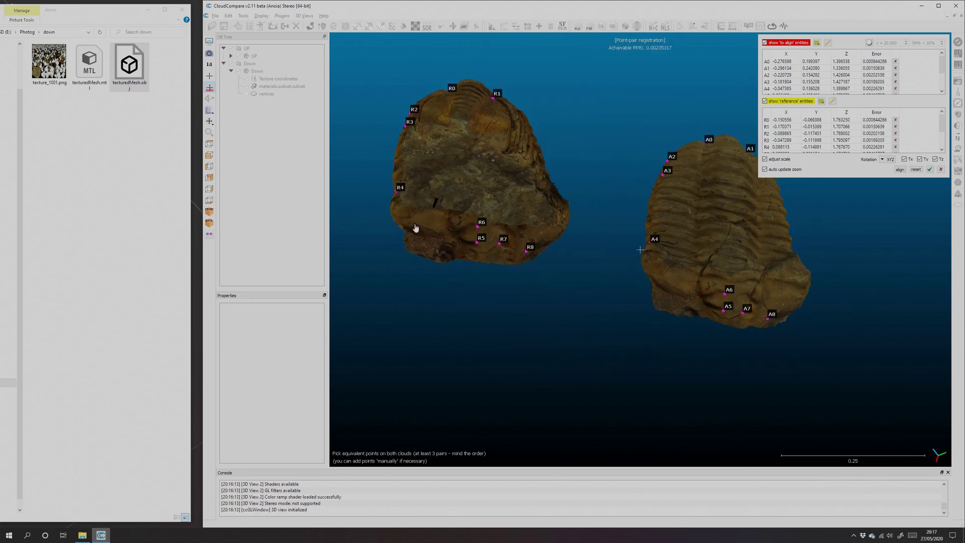
pyautogui.click(416, 224)
pyautogui.click(663, 283)
pyautogui.click(657, 308)
pyautogui.click(411, 256)
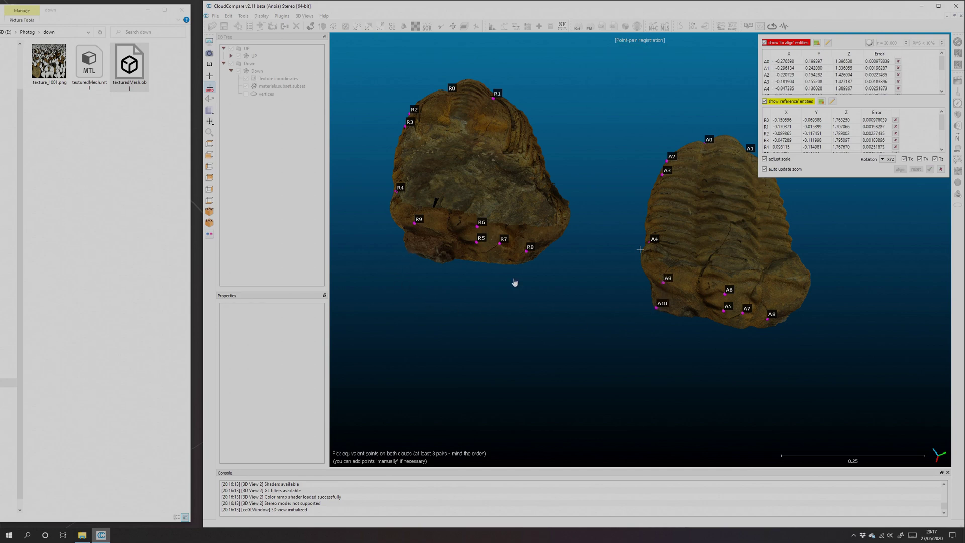
# Pick matching point pairs 11 to 14 on both meshes along the opposite flank, from behind the head to the tail.
pyautogui.moveTo(513, 280); pyautogui.dragTo(465, 269)
pyautogui.moveTo(635, 258); pyautogui.dragTo(676, 274)
pyautogui.moveTo(721, 252); pyautogui.dragTo(578, 272)
pyautogui.click(584, 204)
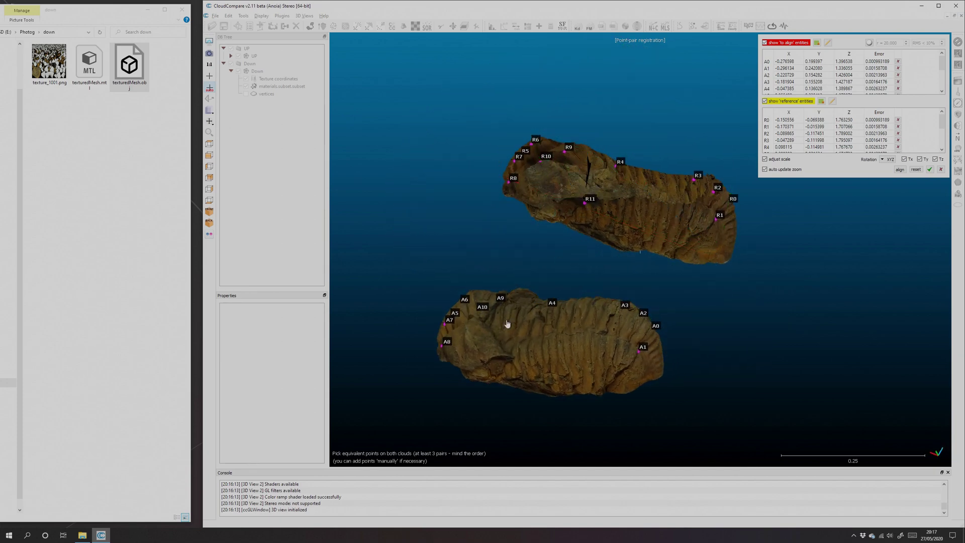
pyautogui.click(509, 360)
pyautogui.click(608, 214)
pyautogui.click(535, 367)
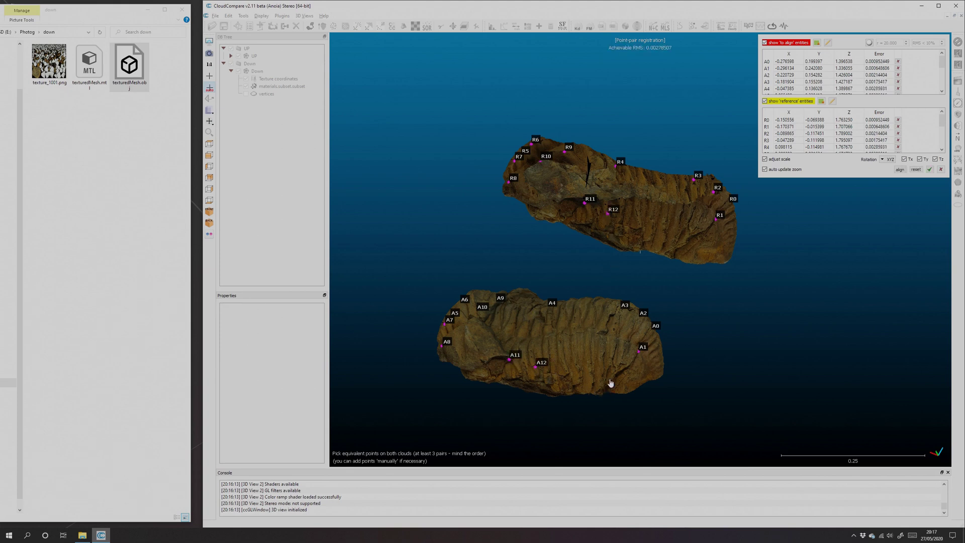
pyautogui.click(637, 229)
pyautogui.click(563, 377)
pyautogui.click(697, 229)
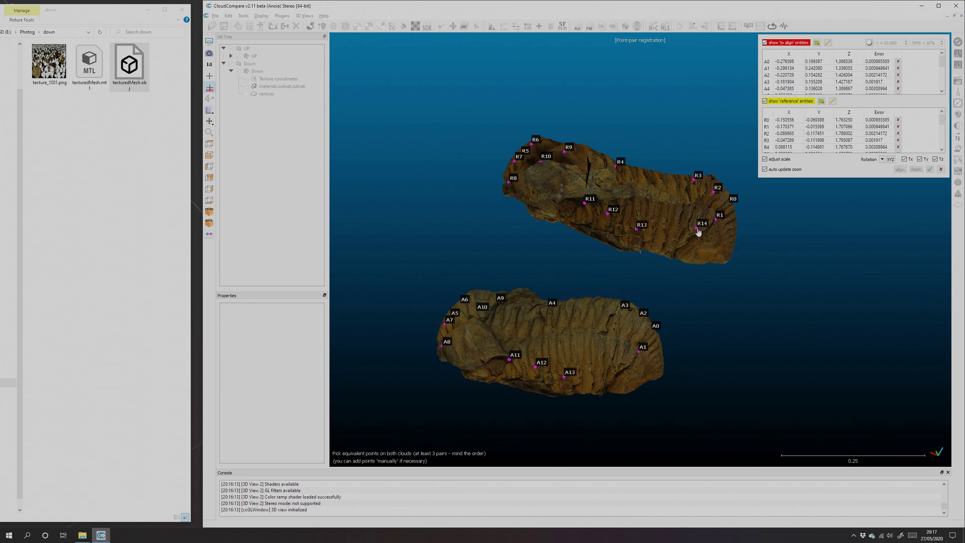
pyautogui.click(622, 364)
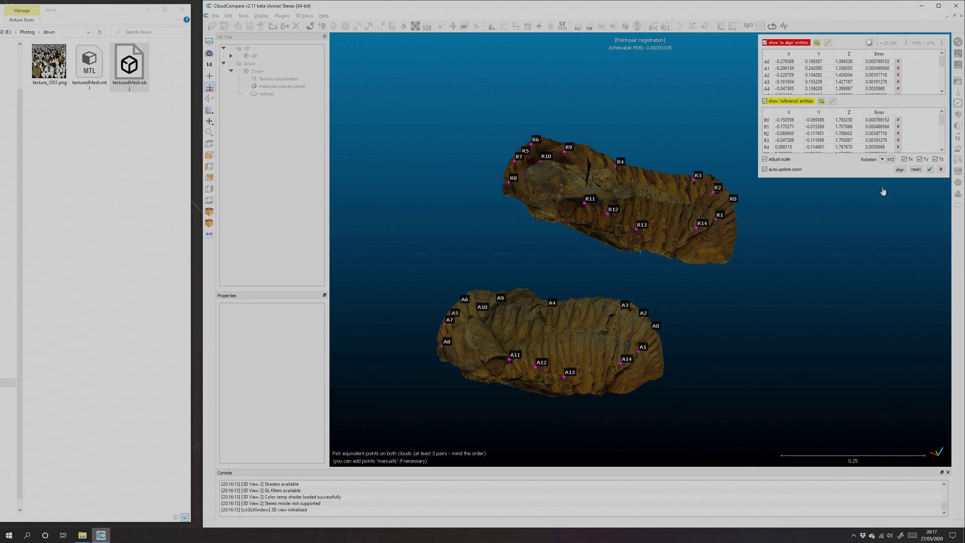
# Align the UP mesh to the Down reference using the picked pairs and accept the registration.
pyautogui.click(900, 169)
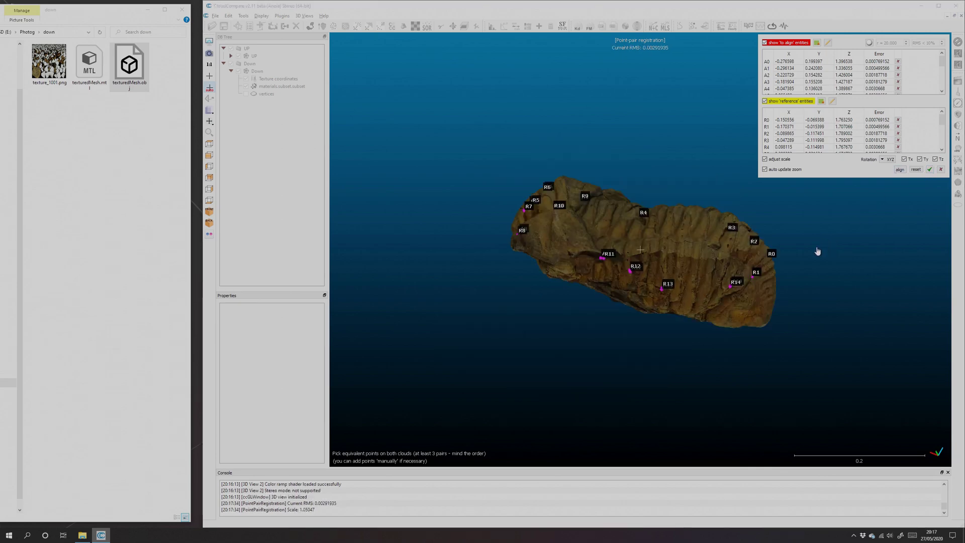
pyautogui.moveTo(818, 252); pyautogui.dragTo(624, 236, button='right')
pyautogui.moveTo(623, 235); pyautogui.dragTo(703, 281)
pyautogui.click(929, 169)
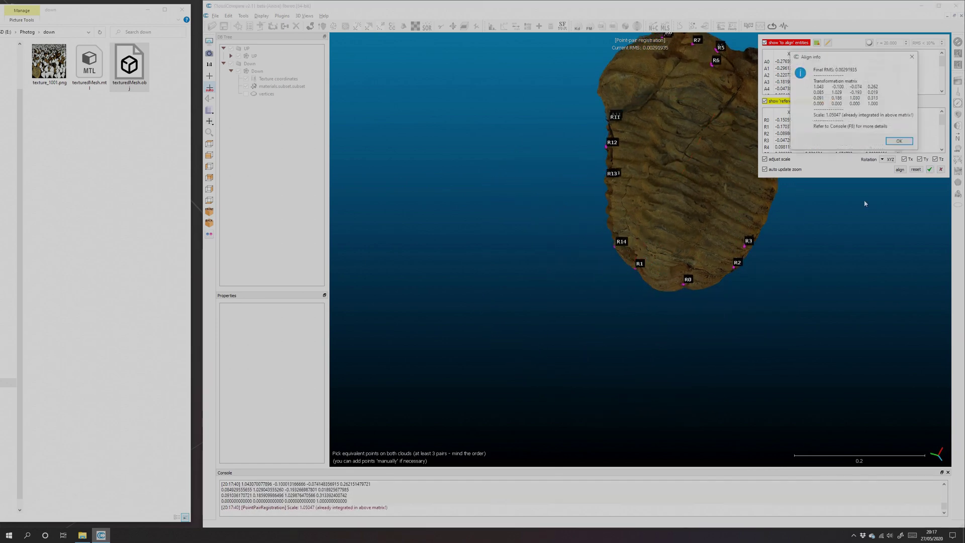
pyautogui.click(899, 142)
# Finely register the UP mesh to the Down reference with scale adjustment and a final overlap of 30%.
pyautogui.scroll(5, 638, 247)
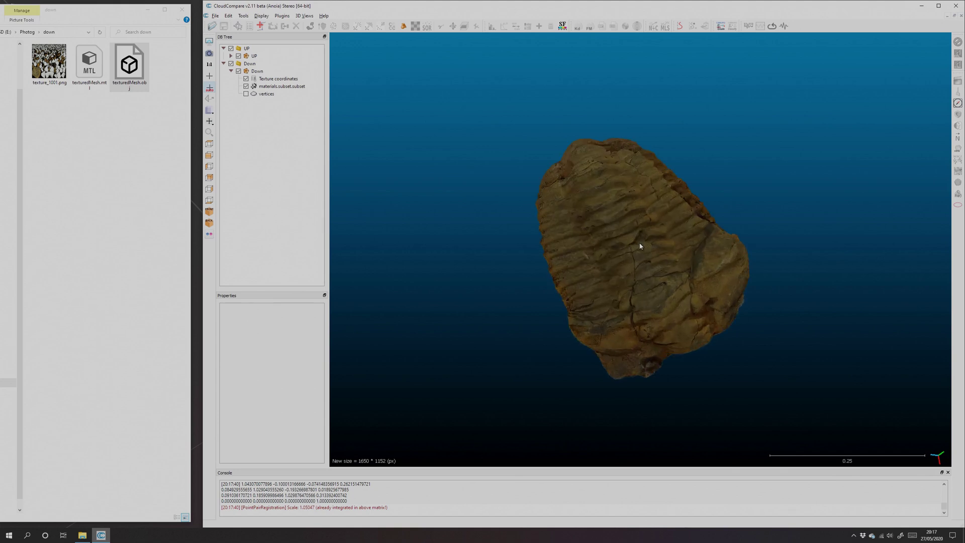
pyautogui.moveTo(581, 317); pyautogui.dragTo(590, 266)
pyautogui.click(255, 71)
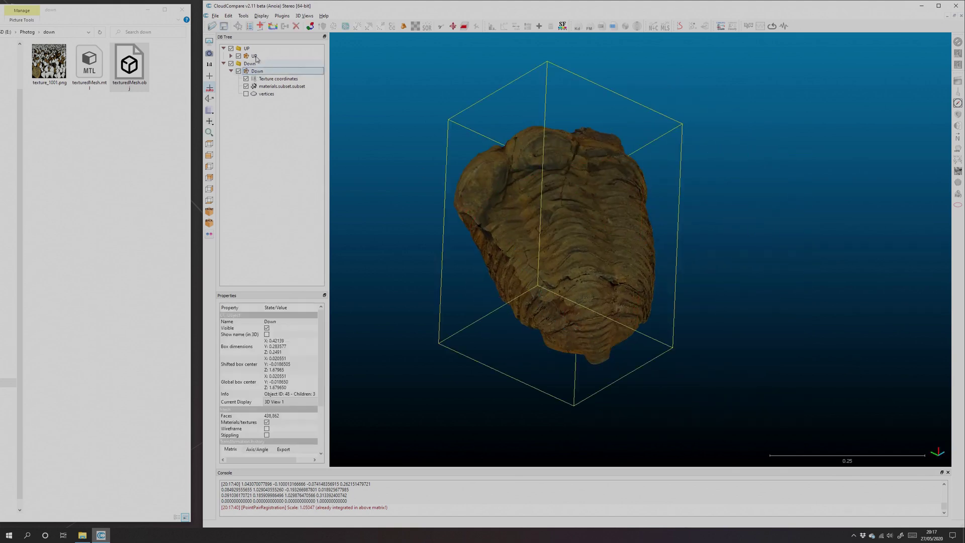
pyautogui.keyDown('ctrl'); pyautogui.click(256, 56); pyautogui.keyUp('ctrl')
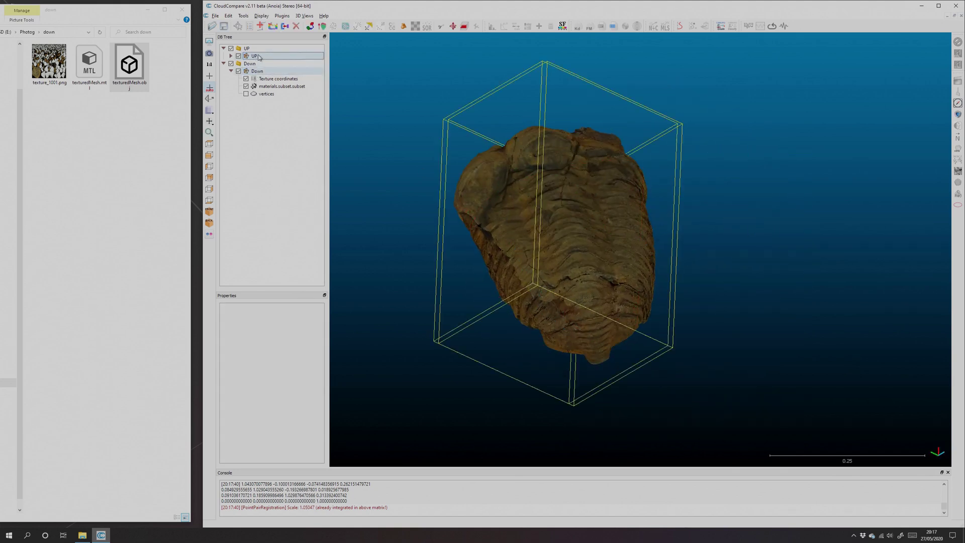
pyautogui.click(324, 27)
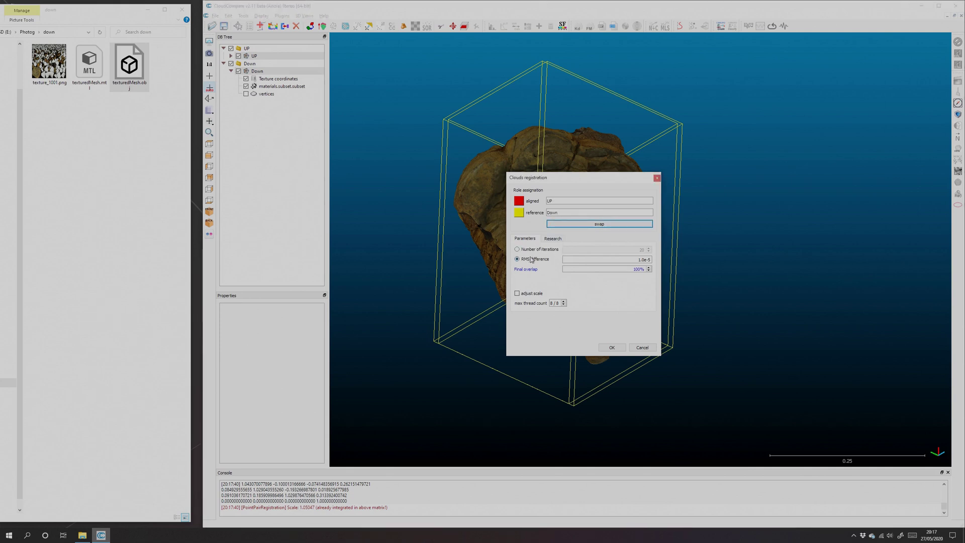
pyautogui.click(640, 271)
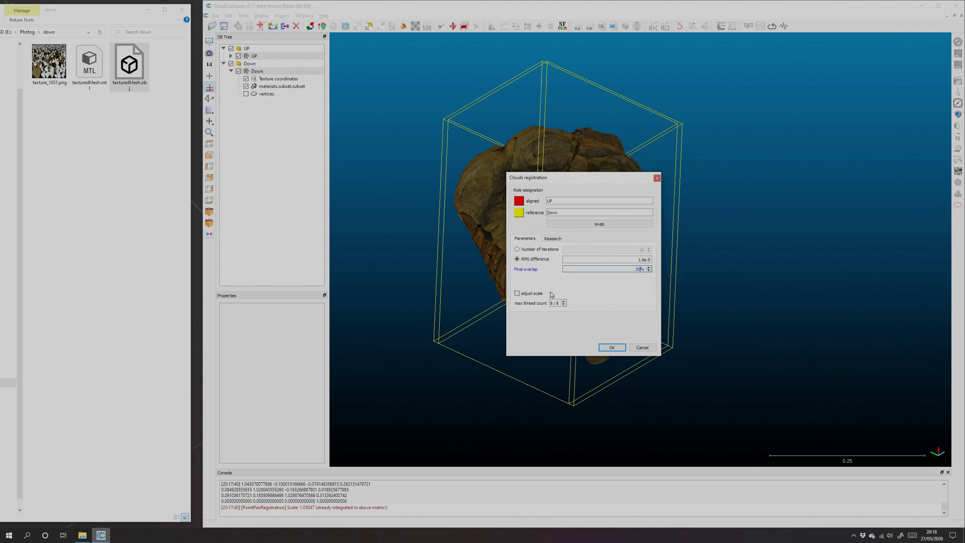
pyautogui.click(614, 347)
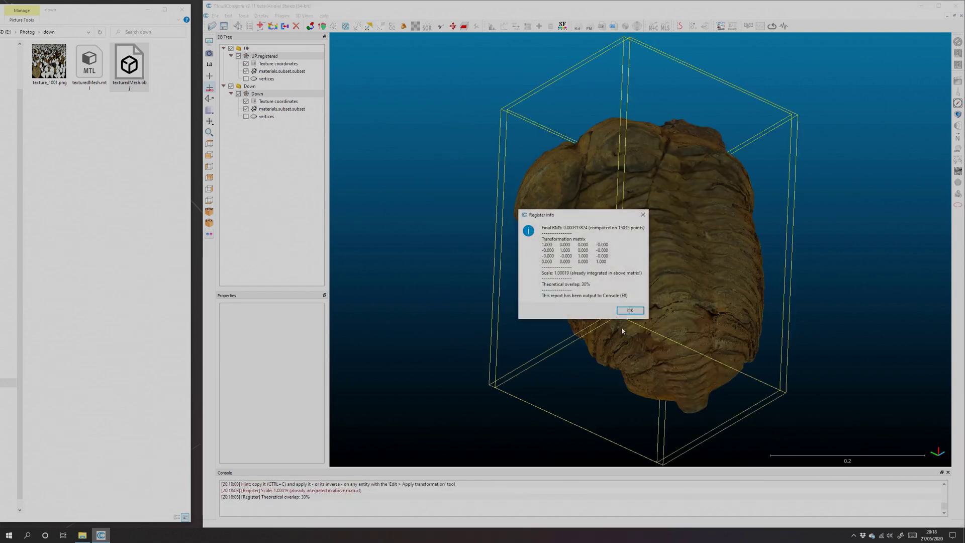
pyautogui.click(630, 314)
pyautogui.moveTo(631, 315); pyautogui.dragTo(569, 293)
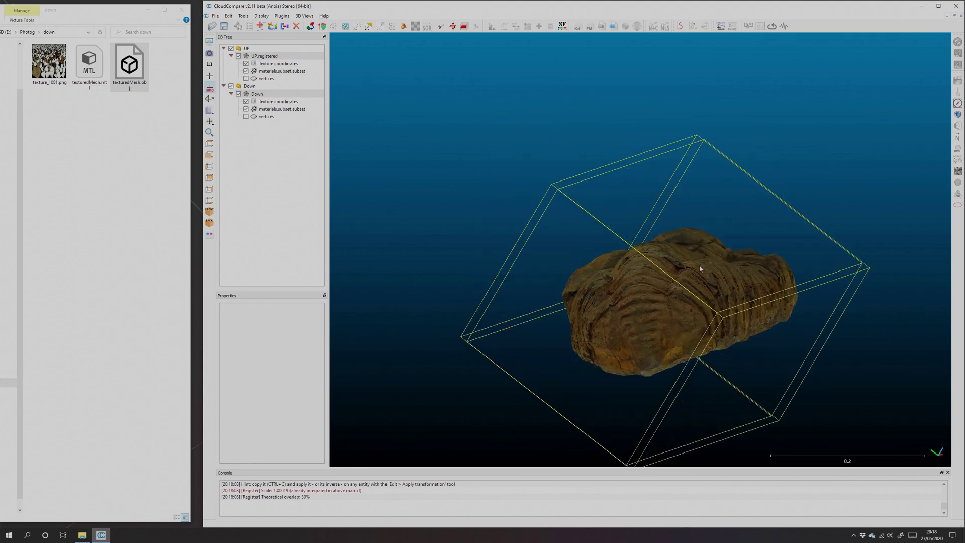
pyautogui.scroll(5, 699, 272)
pyautogui.moveTo(662, 291); pyautogui.dragTo(675, 253)
pyautogui.scroll(-4, 609, 291)
pyautogui.click(267, 55)
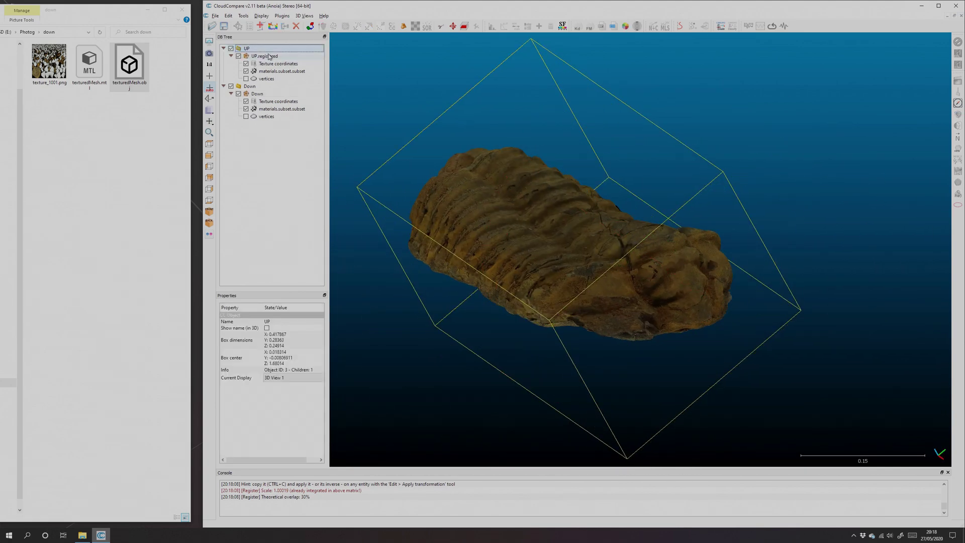
pyautogui.click(215, 15)
pyautogui.click(227, 41)
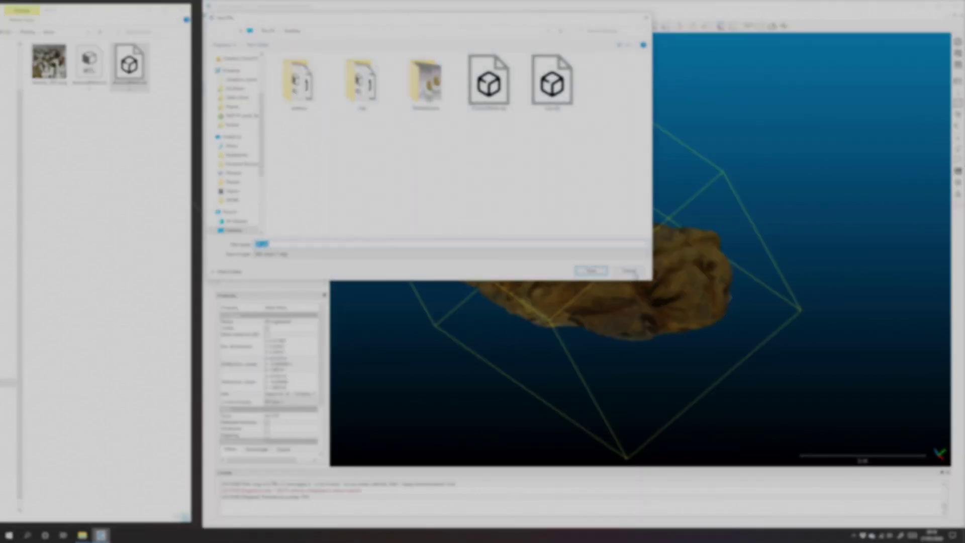
pyautogui.click(632, 271)
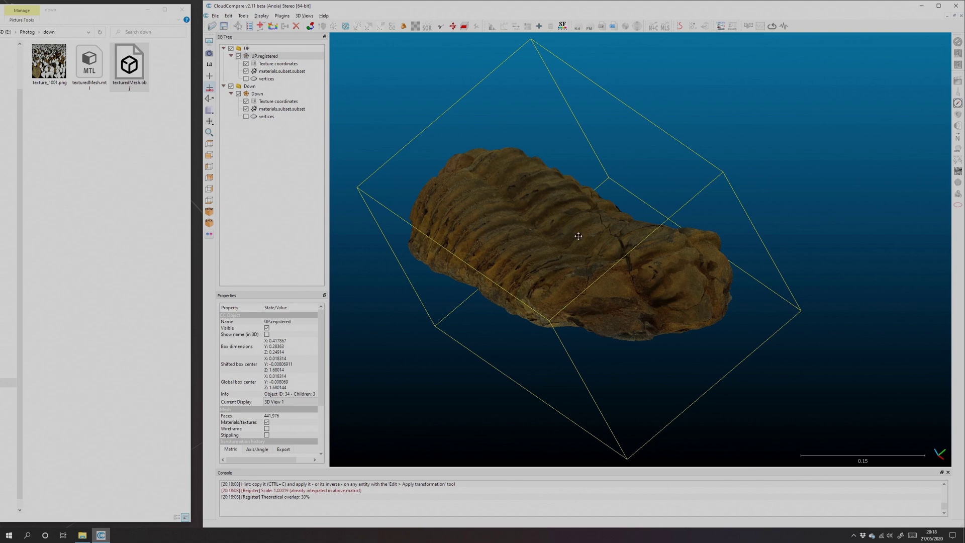
# Merge the UP.registered and Down meshes into a single mesh and hide both source meshes.
pyautogui.moveTo(575, 234); pyautogui.dragTo(627, 352)
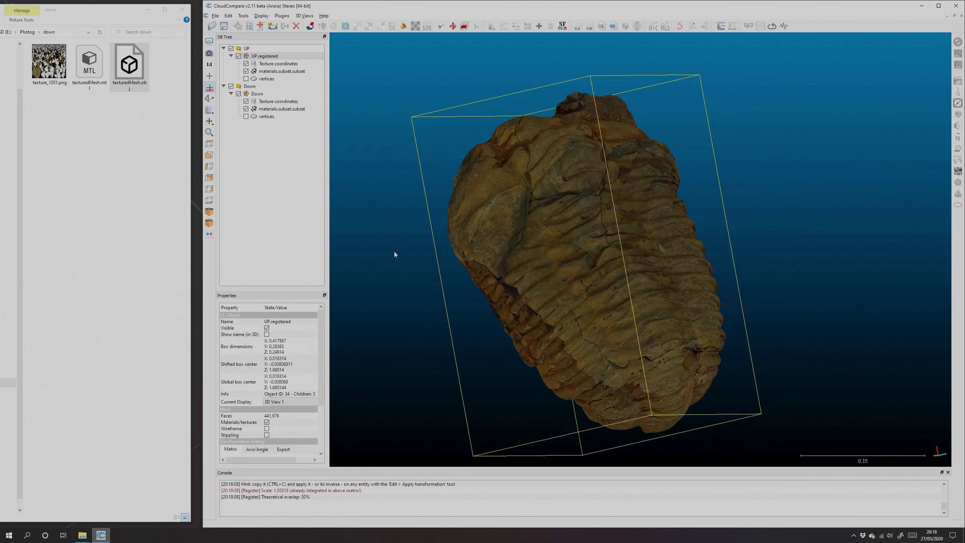
pyautogui.keyDown('ctrl'); pyautogui.click(259, 95); pyautogui.keyUp('ctrl')
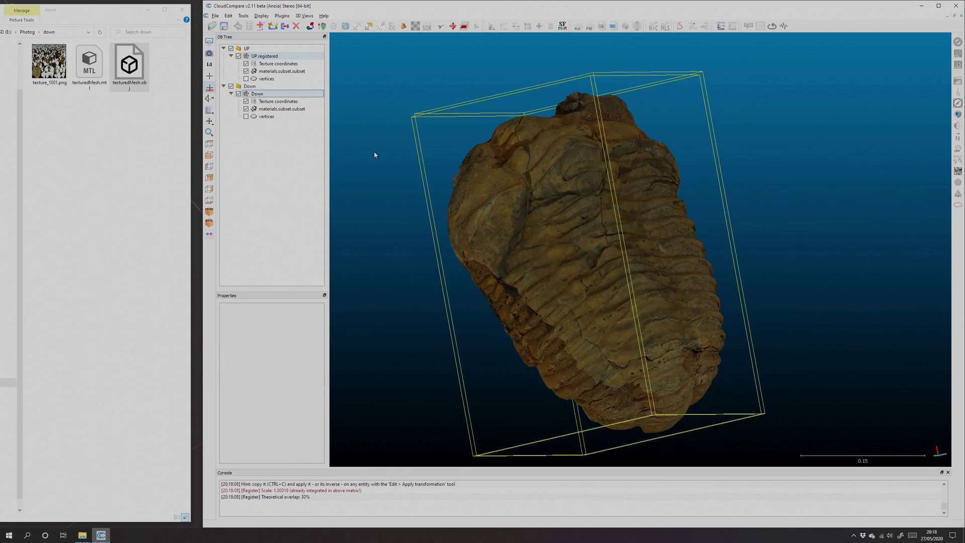
pyautogui.click(286, 26)
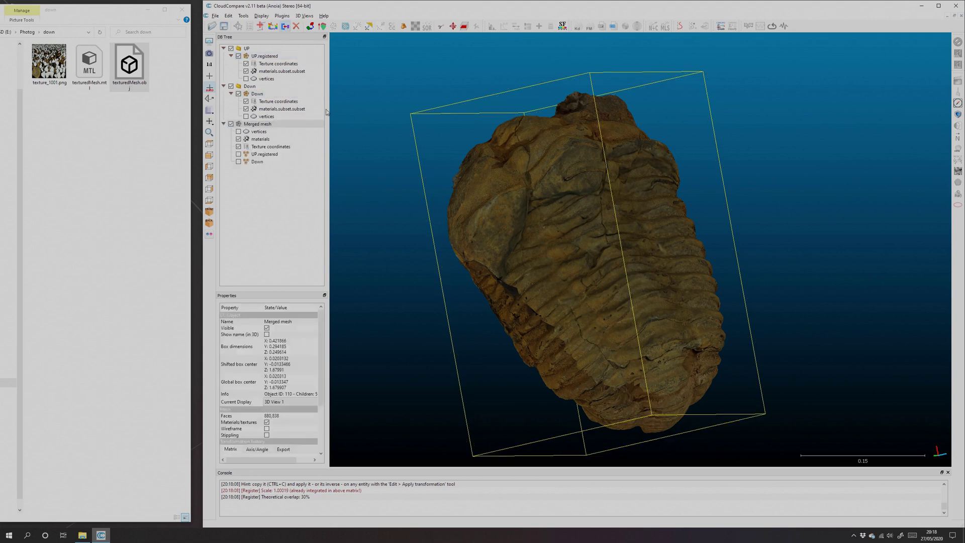
pyautogui.click(242, 94)
pyautogui.click(230, 85)
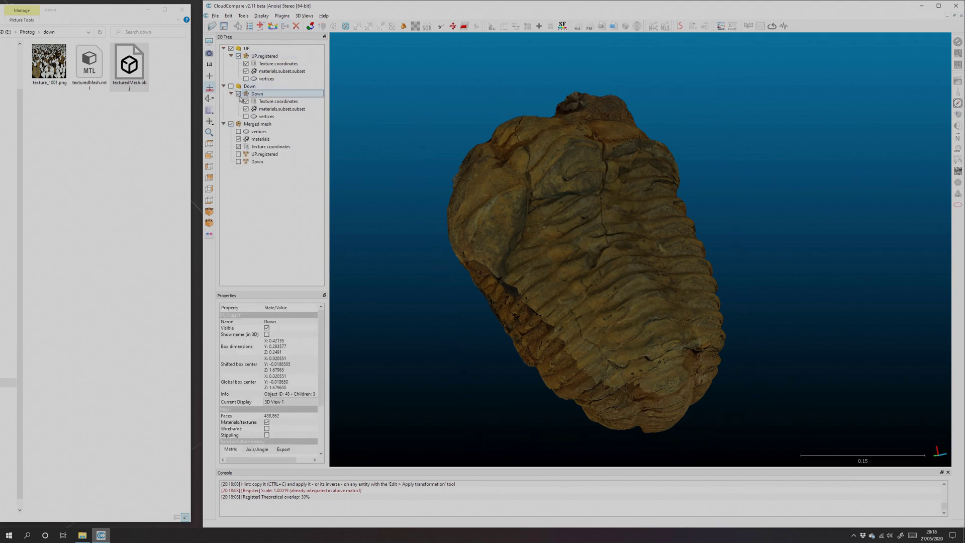
pyautogui.click(239, 56)
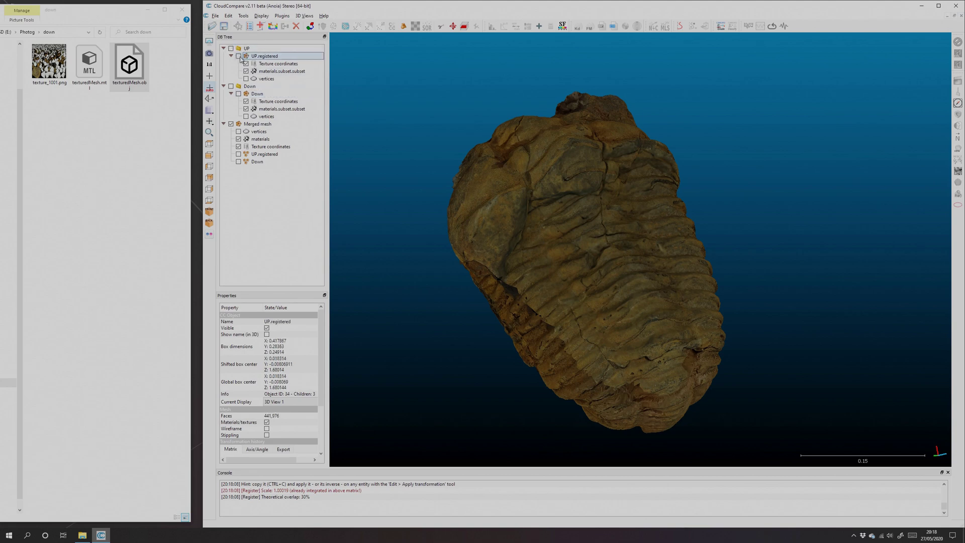
# Turn on wireframe display for the merged mesh and inspect the overlap between the two sides along its flank.
pyautogui.click(259, 124)
pyautogui.moveTo(370, 172); pyautogui.dragTo(623, 306)
pyautogui.scroll(10, 623, 306)
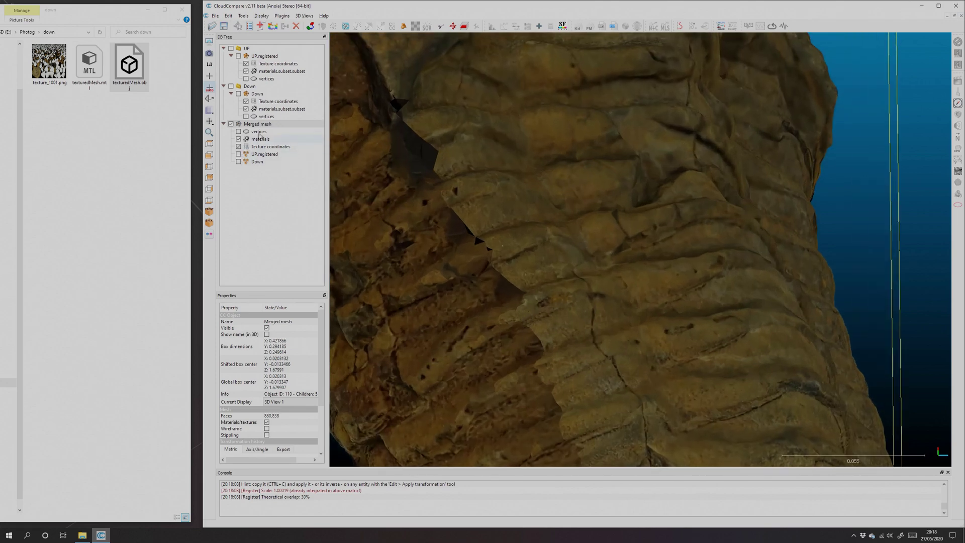
pyautogui.click(267, 428)
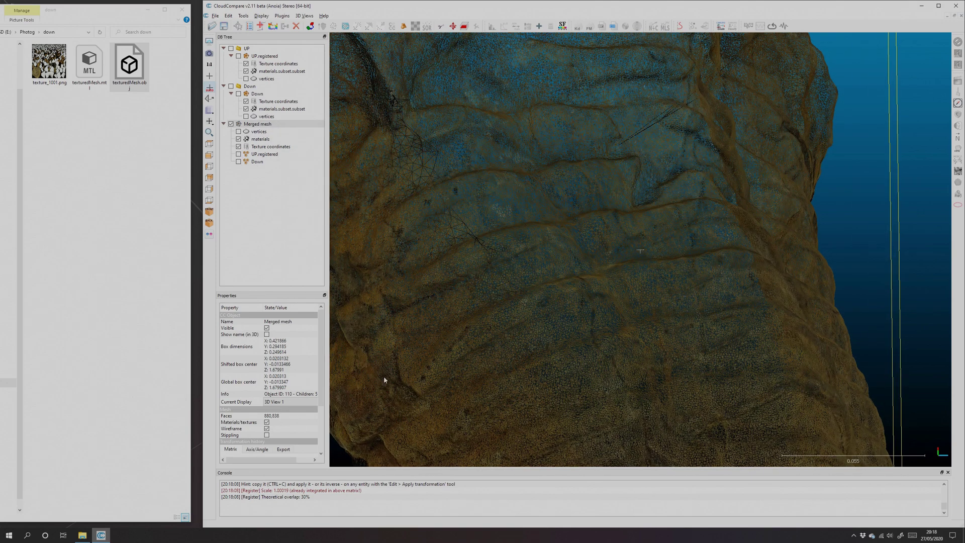
pyautogui.moveTo(384, 376); pyautogui.dragTo(490, 209)
pyautogui.moveTo(546, 272); pyautogui.dragTo(559, 251)
pyautogui.scroll(-10, 558, 248)
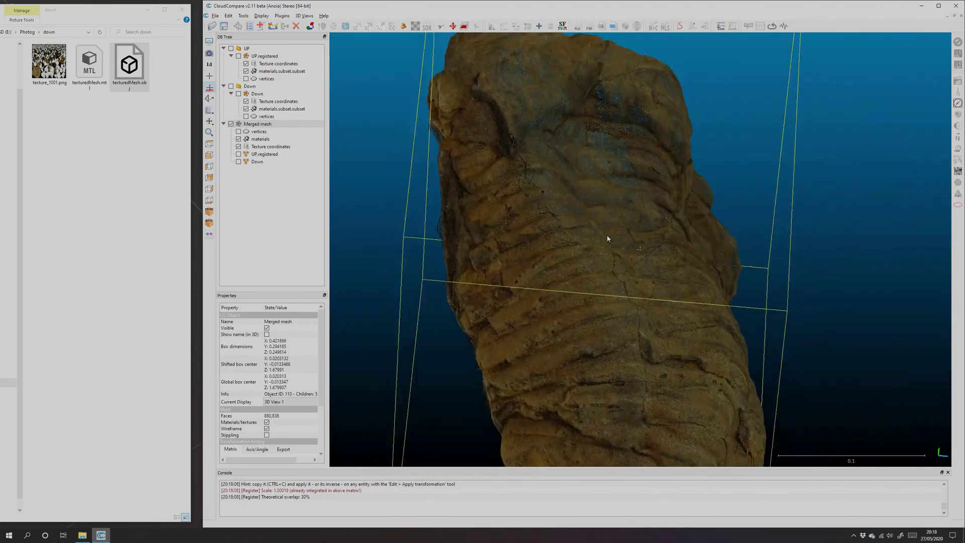
pyautogui.moveTo(618, 227); pyautogui.dragTo(532, 322)
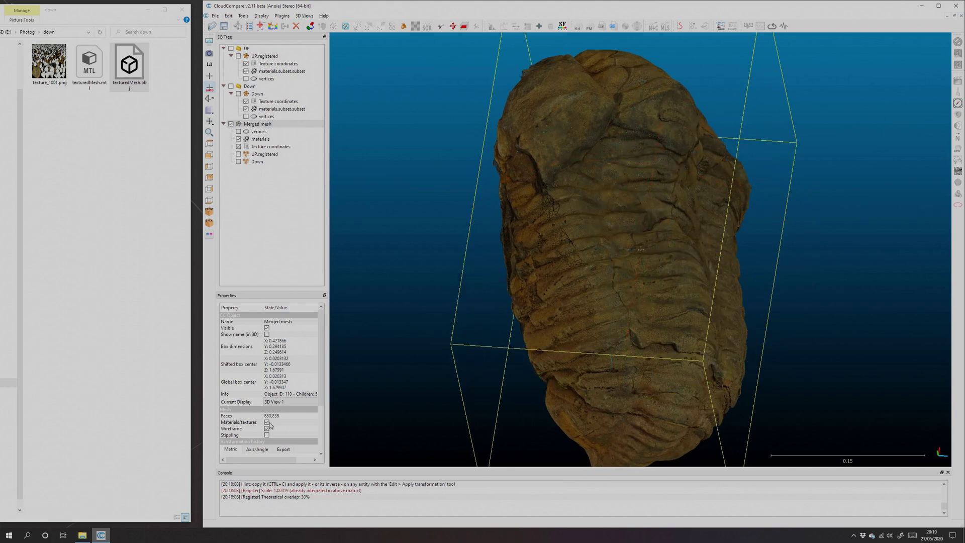
# Turn off the merged mesh's materials/textures and make its vertices visible.
pyautogui.click(270, 425)
pyautogui.click(246, 423)
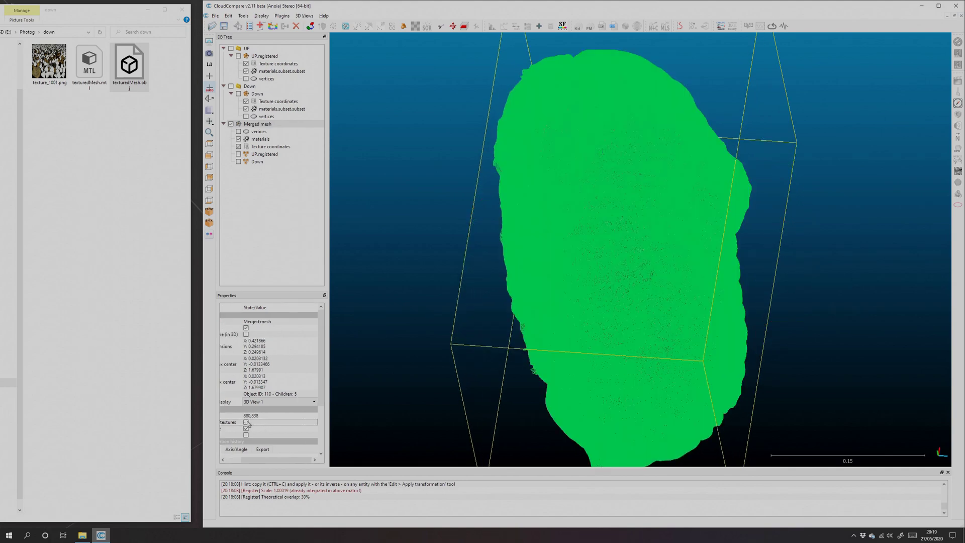
pyautogui.click(270, 132)
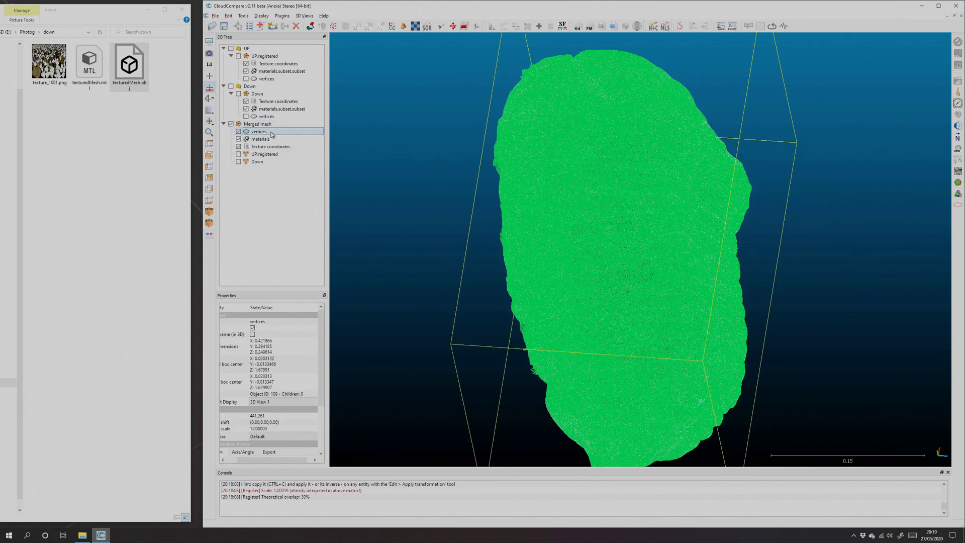
# Compute normals for the merged mesh's vertices using the Triangulation surface model and Minimum Spanning Tree orientation.
pyautogui.moveTo(624, 257); pyautogui.dragTo(477, 151)
pyautogui.moveTo(338, 63)
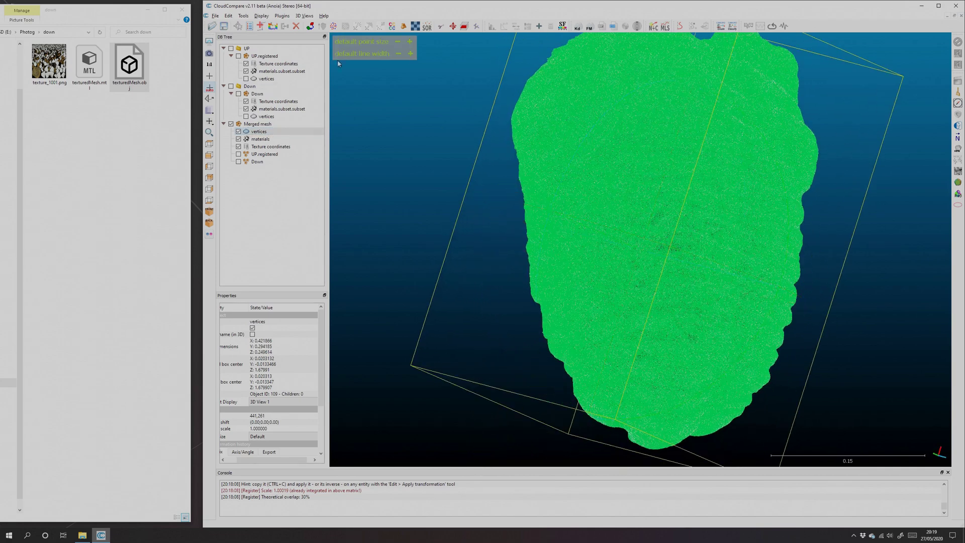
pyautogui.click(262, 17)
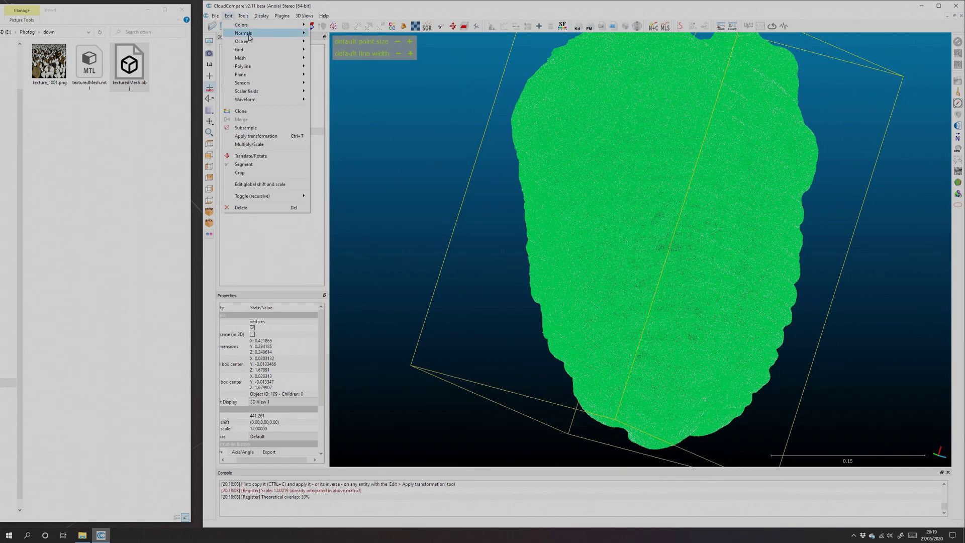
pyautogui.moveTo(249, 34)
pyautogui.click(331, 34)
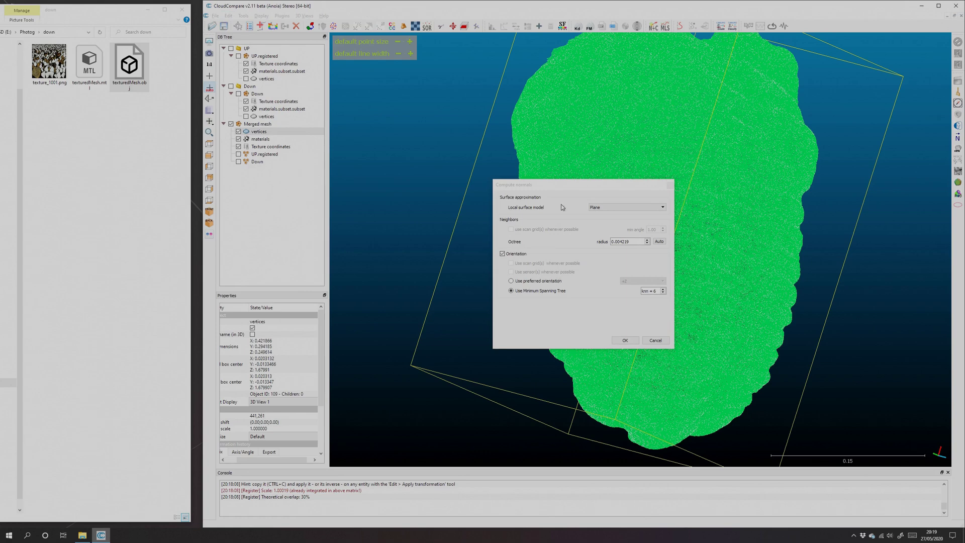
pyautogui.click(628, 207)
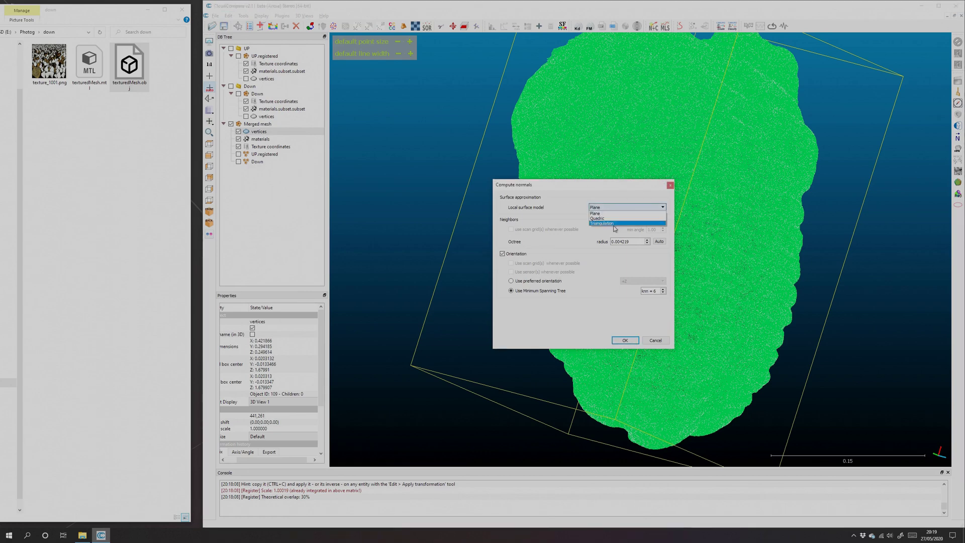
pyautogui.click(615, 225)
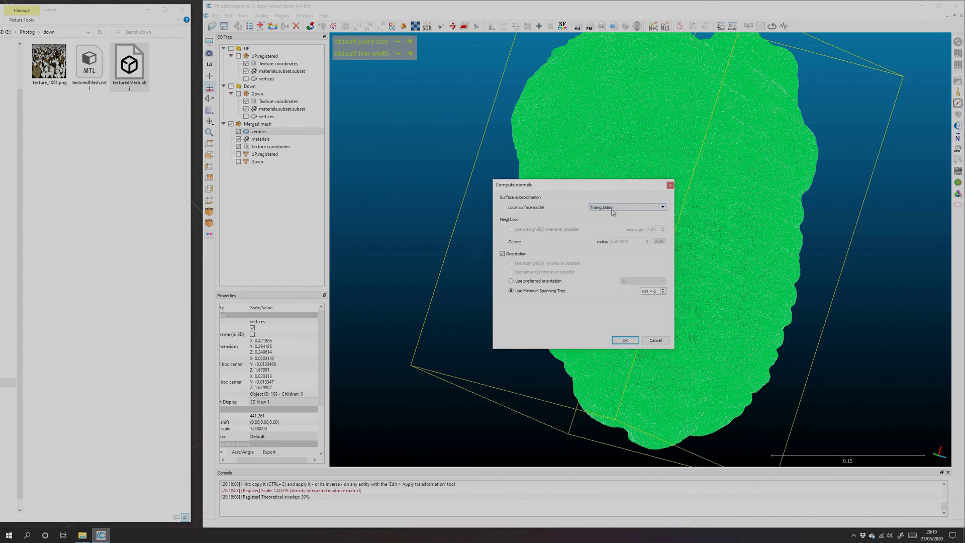
pyautogui.click(627, 341)
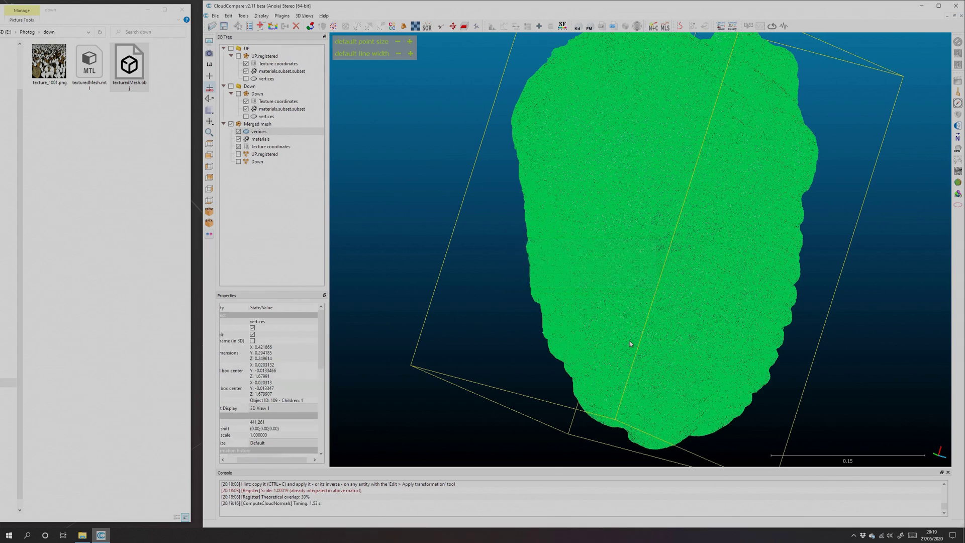
# Reconstruct a surface mesh from the vertices with PoissonRecon at octree depth 8 and hide the merged mesh.
pyautogui.moveTo(629, 344); pyautogui.dragTo(323, 168)
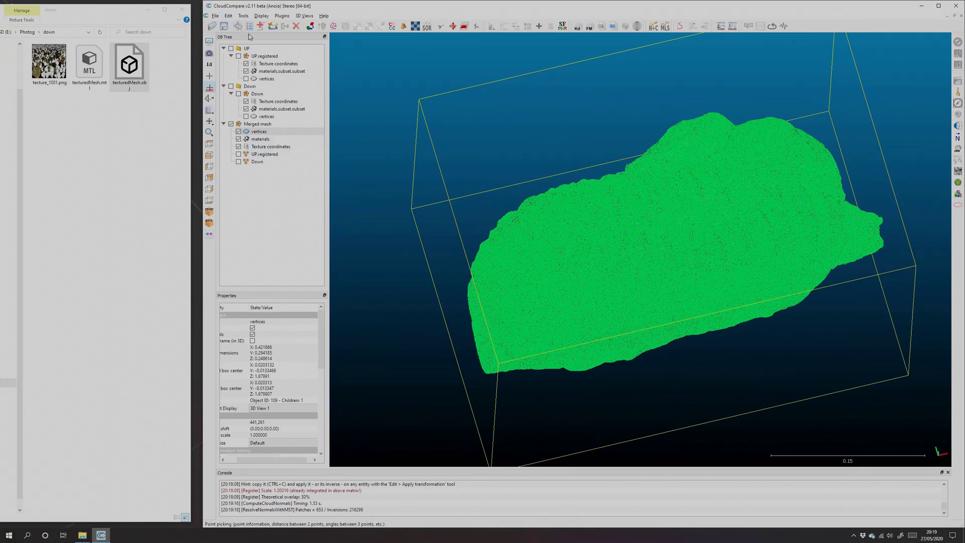
pyautogui.click(228, 15)
pyautogui.click(229, 15)
pyautogui.click(282, 16)
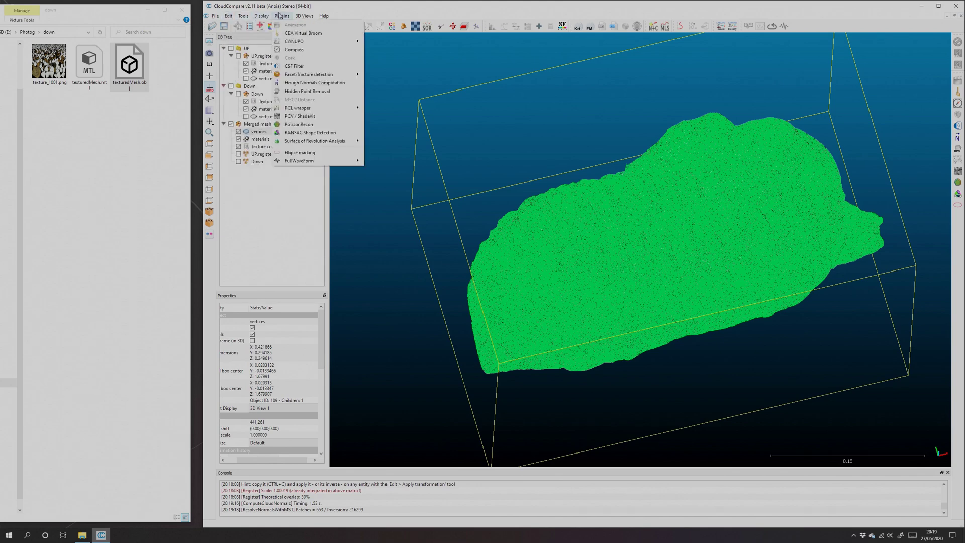
pyautogui.click(308, 125)
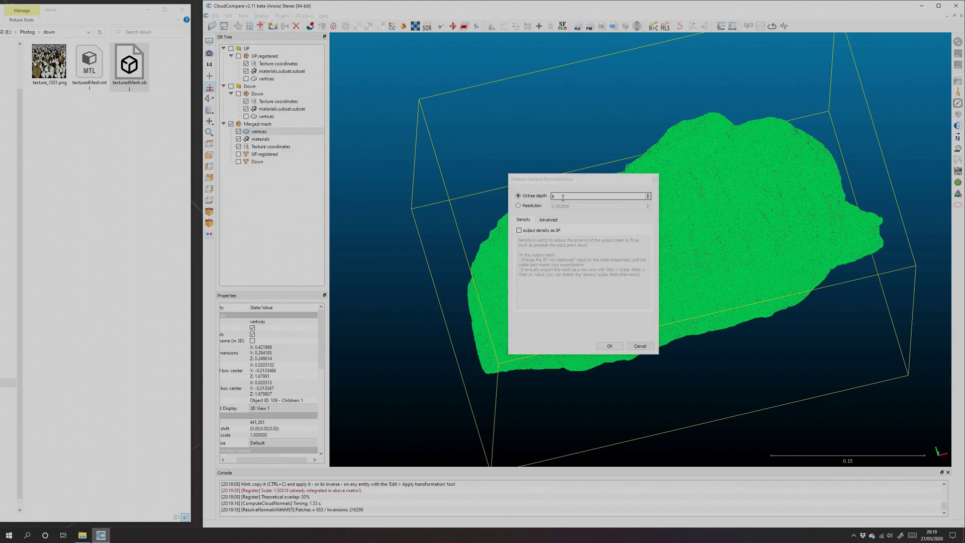
pyautogui.click(610, 345)
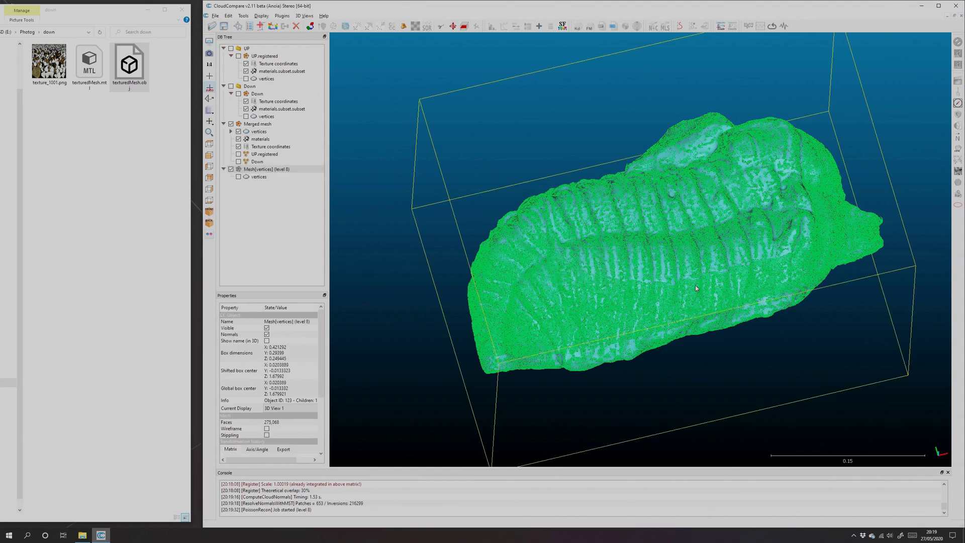
pyautogui.click(238, 131)
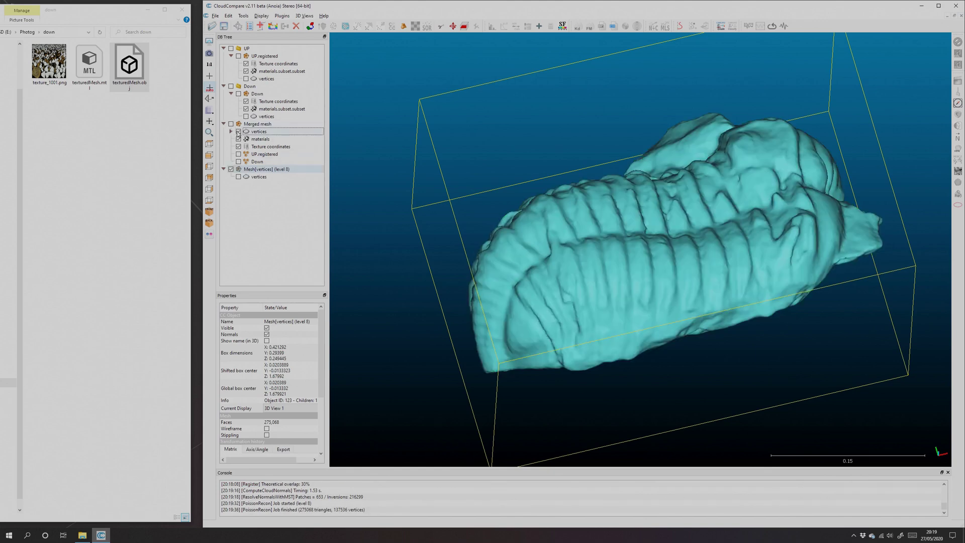
# Examine the reconstructed mesh from both sides and up close in wireframe, returning it to solid display.
pyautogui.moveTo(549, 235); pyautogui.dragTo(749, 285)
pyautogui.moveTo(750, 285); pyautogui.dragTo(676, 268, button='right')
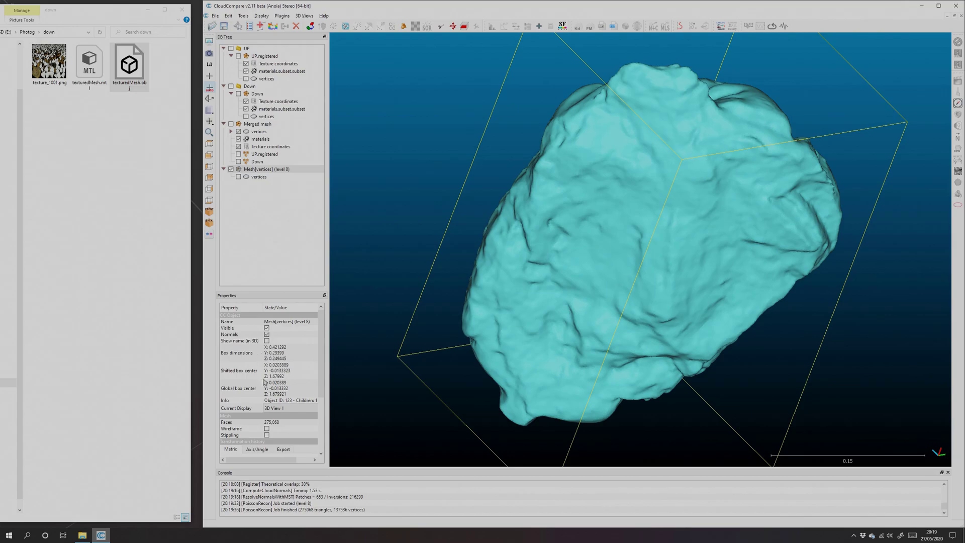
pyautogui.click(267, 429)
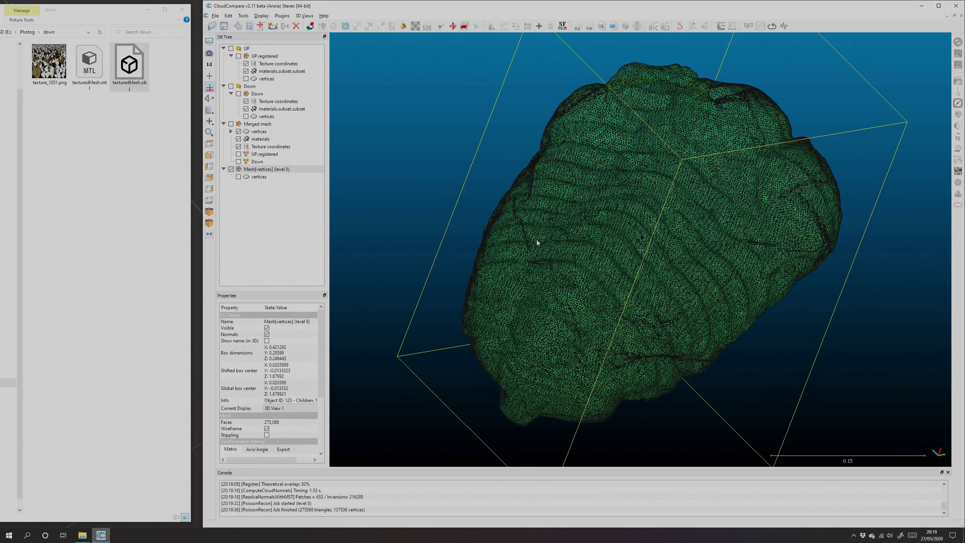
pyautogui.moveTo(550, 223); pyautogui.dragTo(856, 402)
pyautogui.scroll(6, 640, 248)
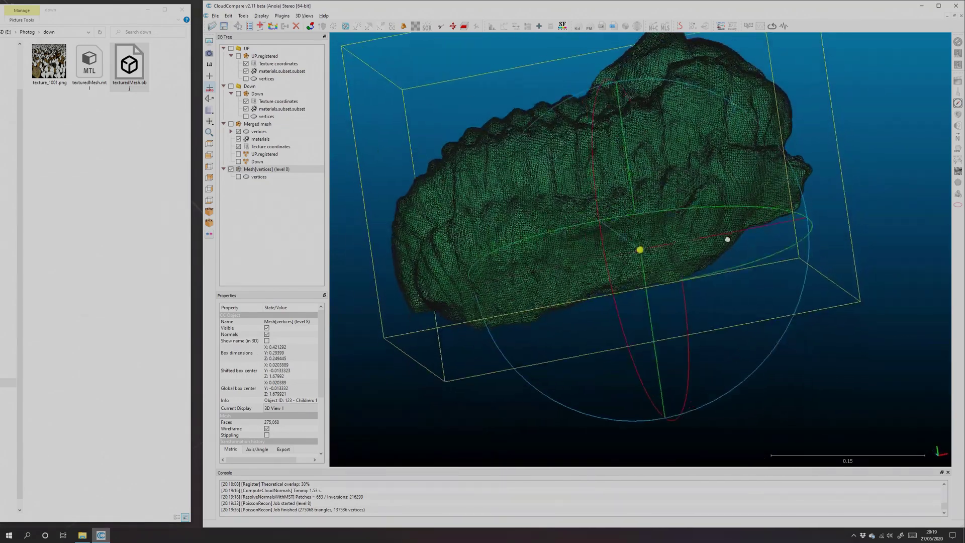
pyautogui.moveTo(627, 217); pyautogui.dragTo(641, 282, button='right')
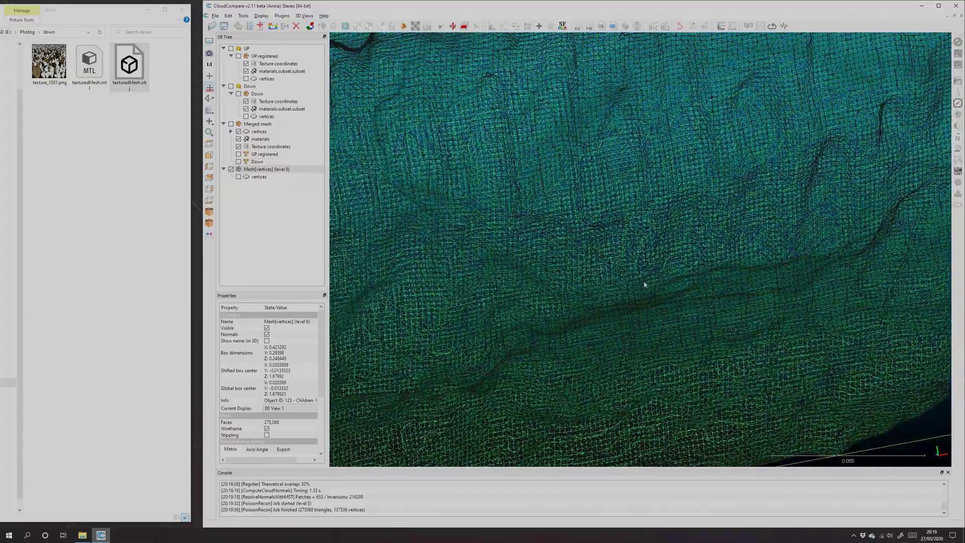
pyautogui.scroll(-5, 603, 297)
pyautogui.moveTo(568, 310); pyautogui.dragTo(769, 183)
pyautogui.click(267, 428)
pyautogui.moveTo(377, 390); pyautogui.dragTo(638, 251)
pyautogui.scroll(-3, 695, 299)
pyautogui.moveTo(696, 301); pyautogui.dragTo(620, 283)
pyautogui.click(216, 15)
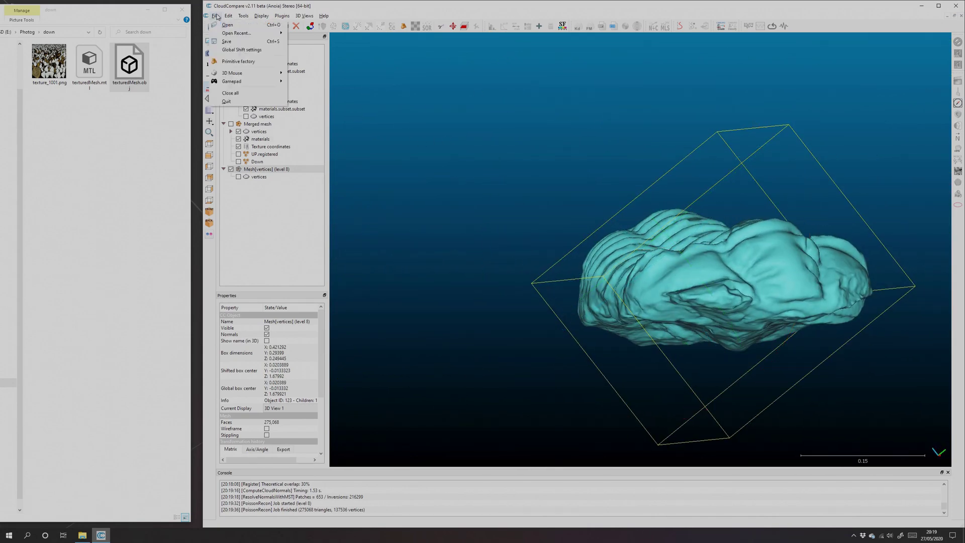
pyautogui.click(534, 239)
pyautogui.moveTo(534, 239); pyautogui.dragTo(424, 238)
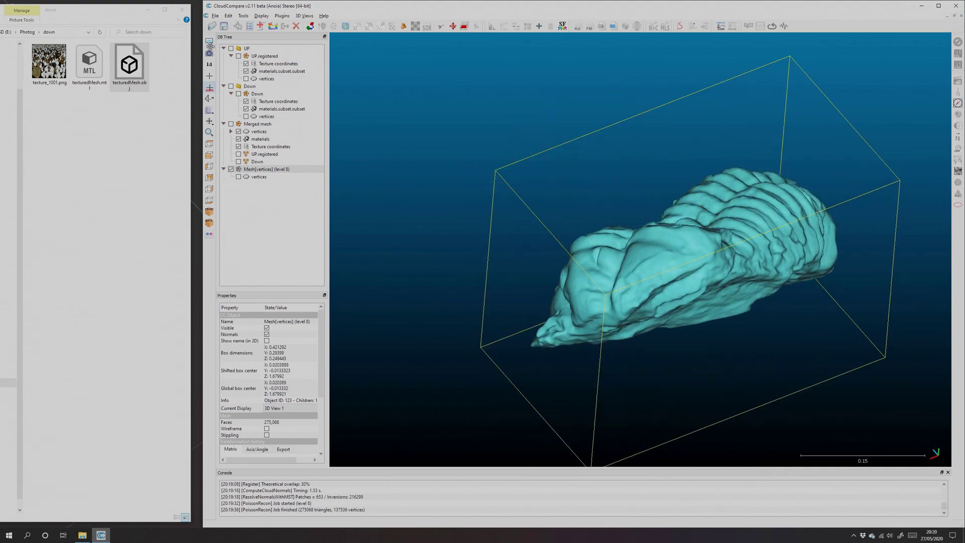